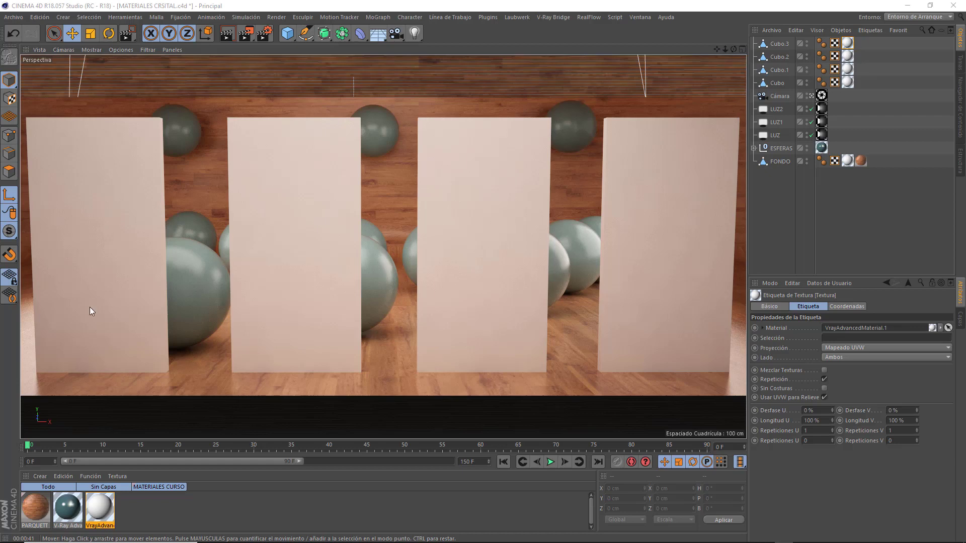
Create a new V-Ray Advanced Material and name it CRISTAL1
left_click(39, 476)
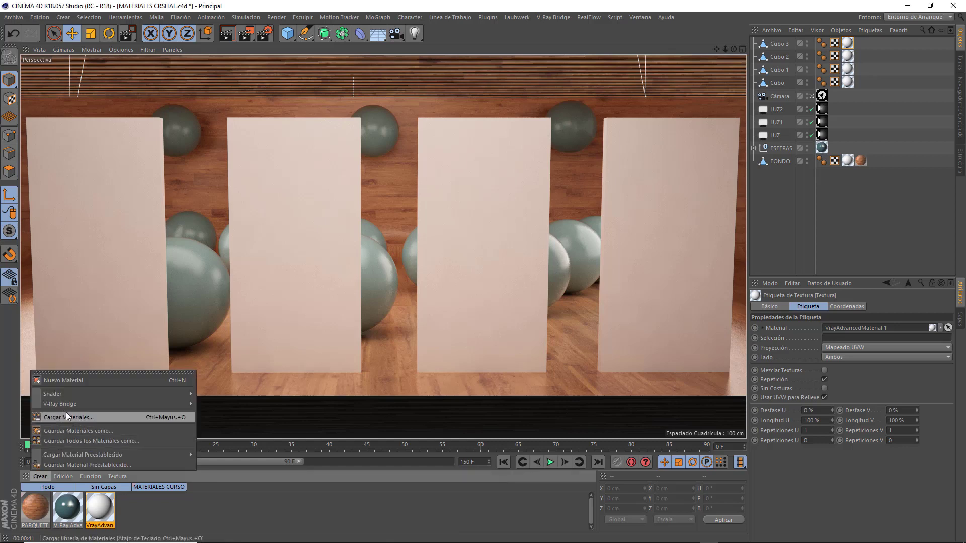
left_click(248, 355)
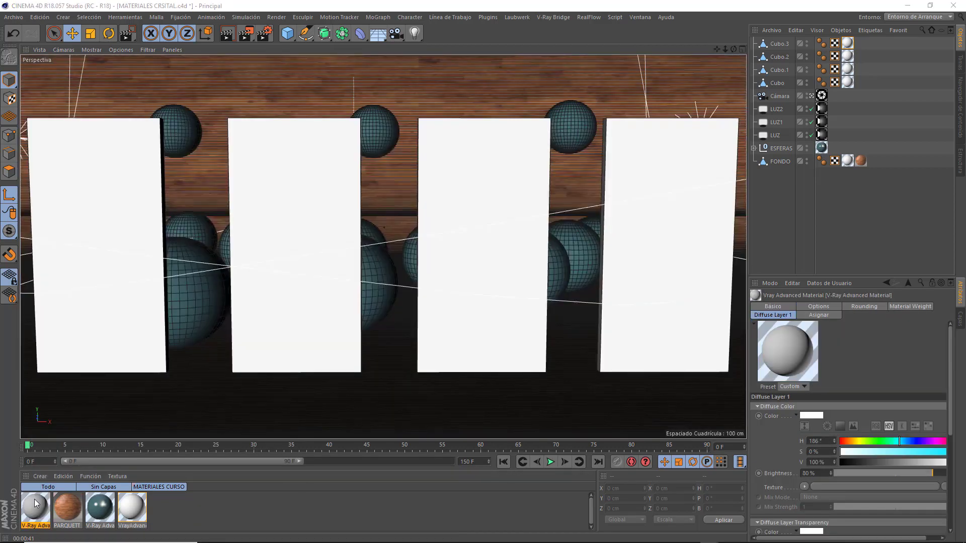
double_click(35, 502)
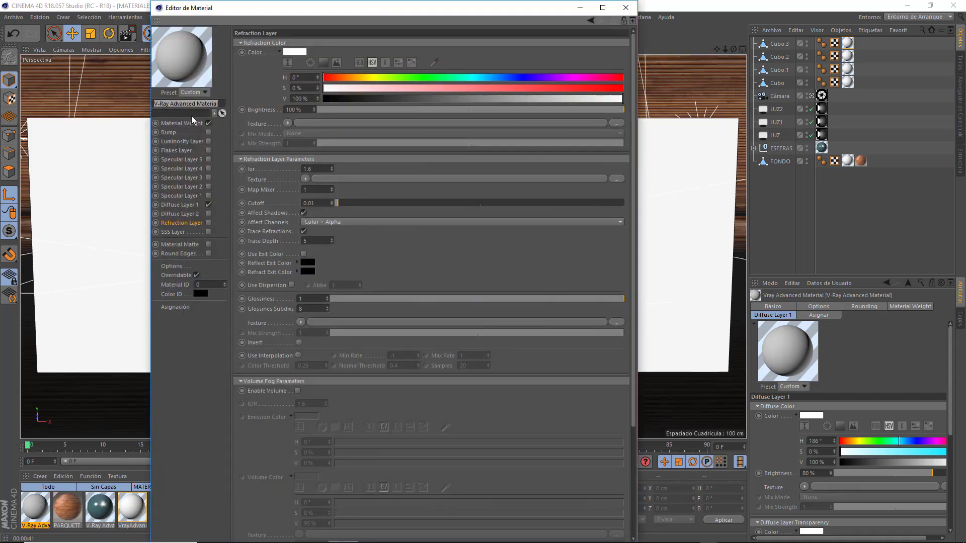
key("BackSpace")
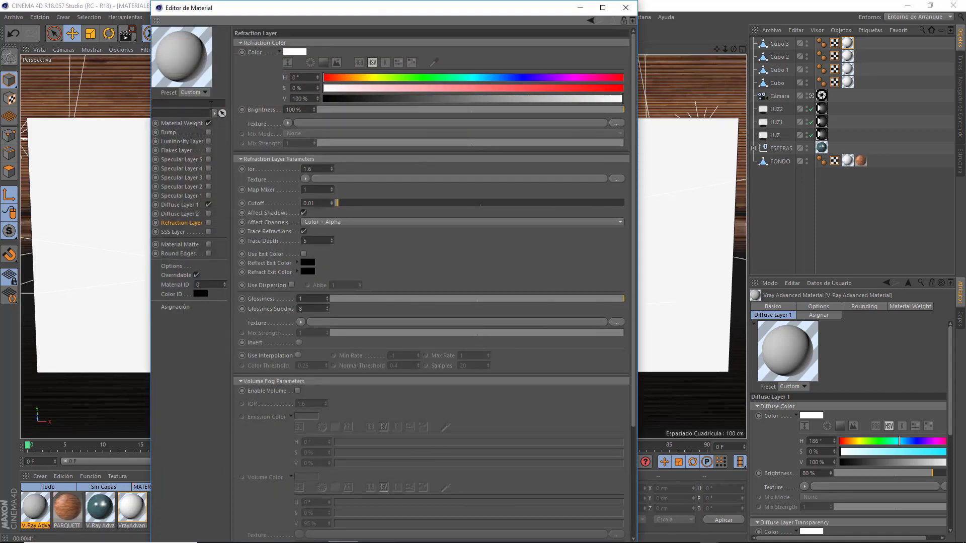
type("CRSIT")
key("BackSpace")
key("BackSpace")
key("BackSpace")
type("ISTAL")
key("Return")
Disable CRISTAL1's Diffuse layer and enable Specular Layer 1 and Refraction
left_click(208, 205)
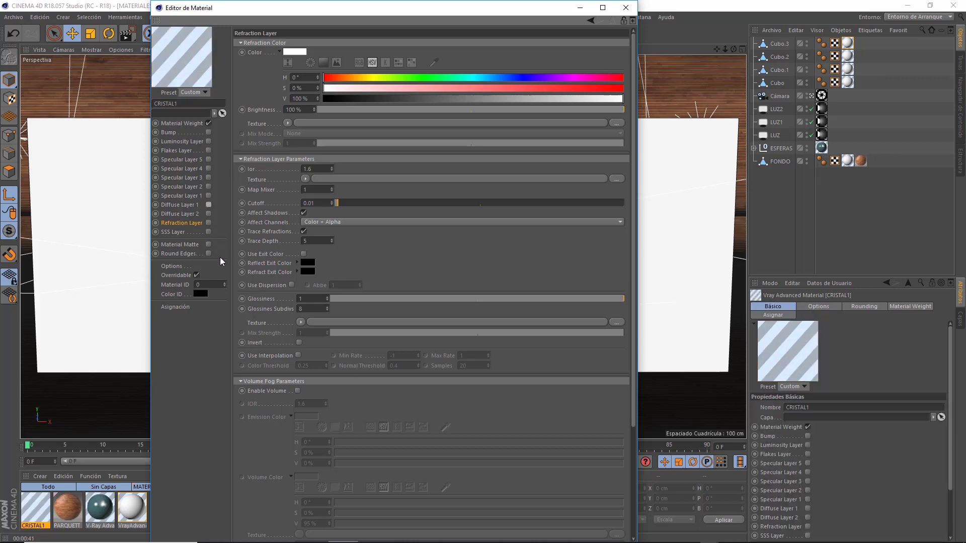
left_click(208, 196)
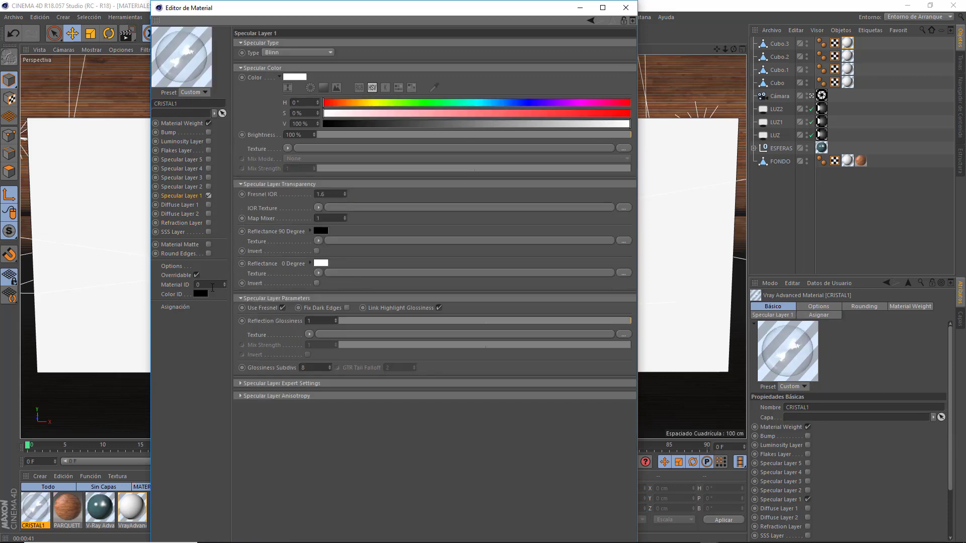
left_click(208, 223)
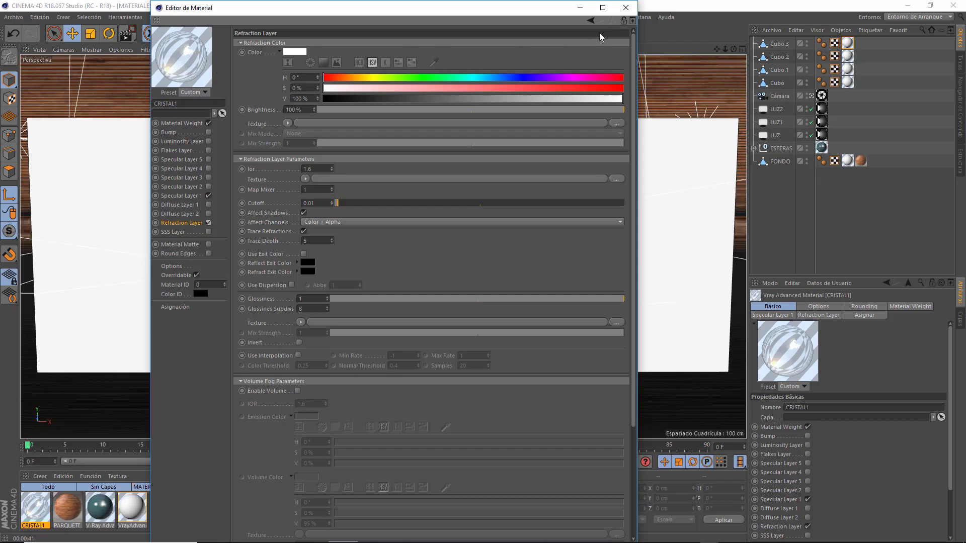
left_click(626, 7)
Assign CRISTAL1 to all four Cubo panels and render the view
left_click(781, 44)
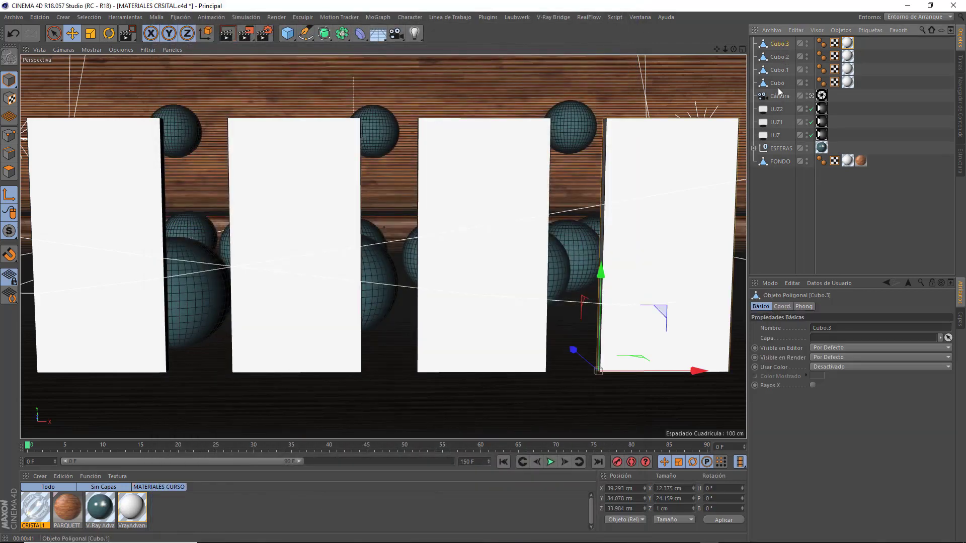
left_click(778, 85, "shift")
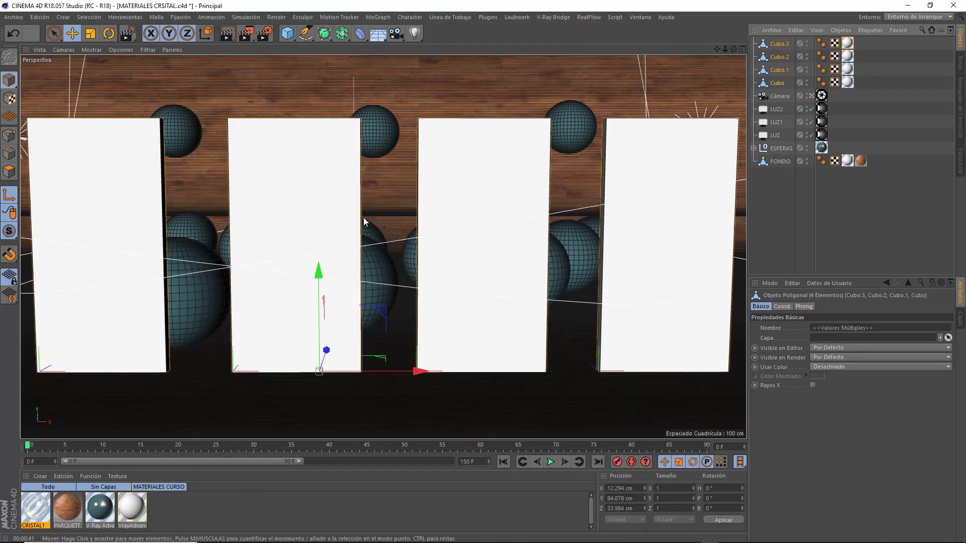
right_click(35, 508)
left_click(46, 349)
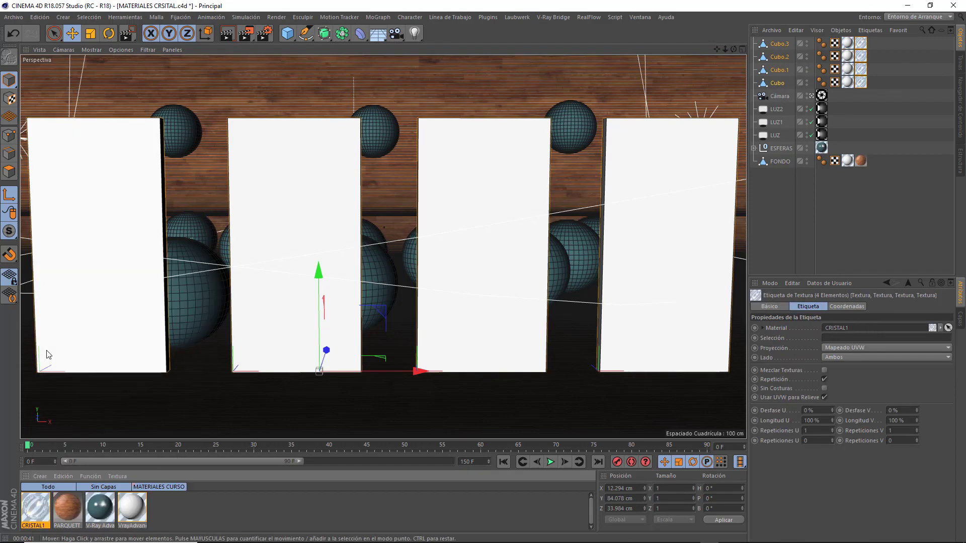
left_click(229, 33)
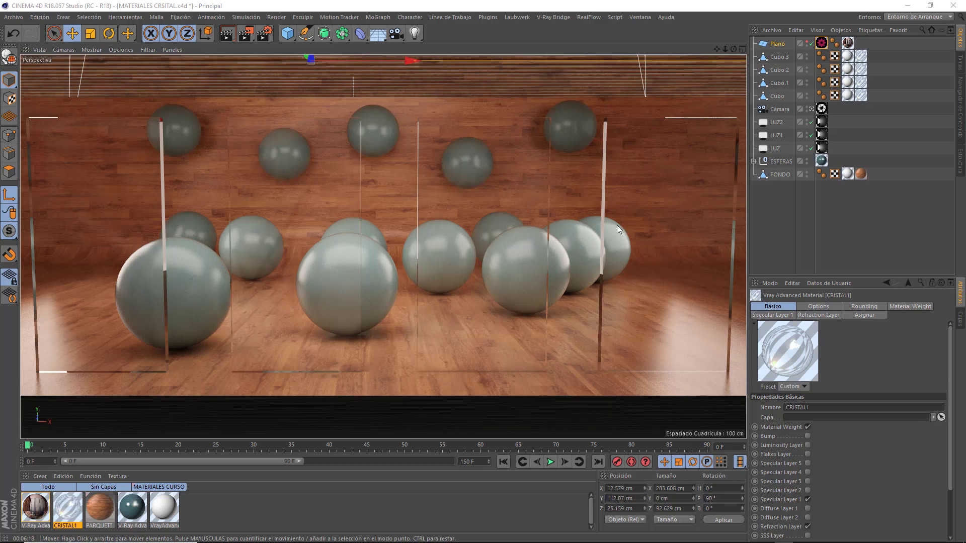
Change CRISTAL1's Specular Layer 1 brightness from 95% to 50% and close the editor
left_click(69, 510)
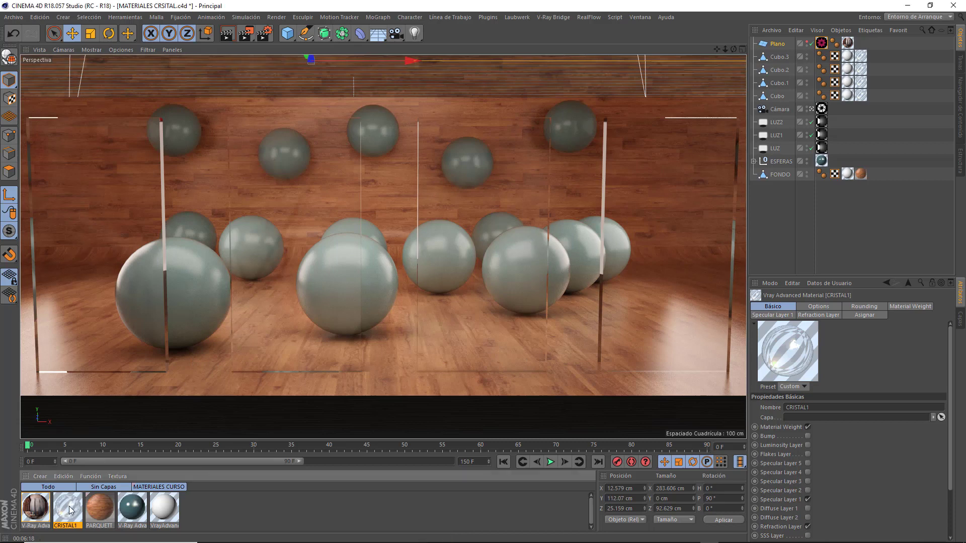
double_click(70, 510)
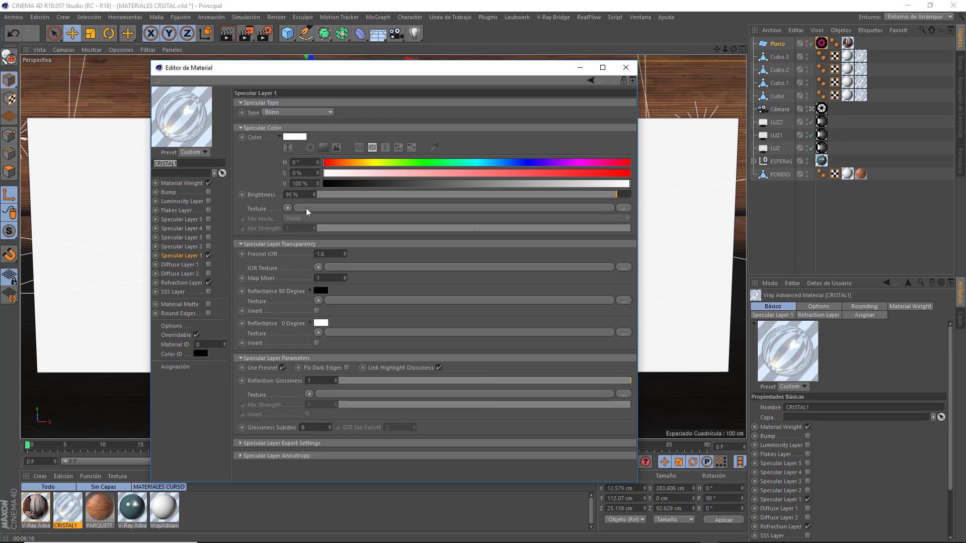
left_click_drag(305, 196, 281, 196)
type("50")
key("Return")
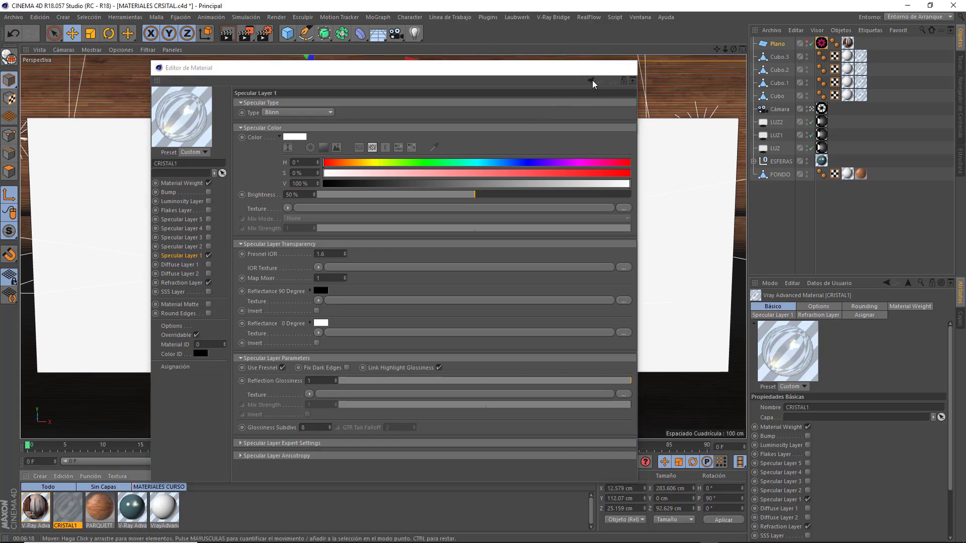
left_click(204, 48)
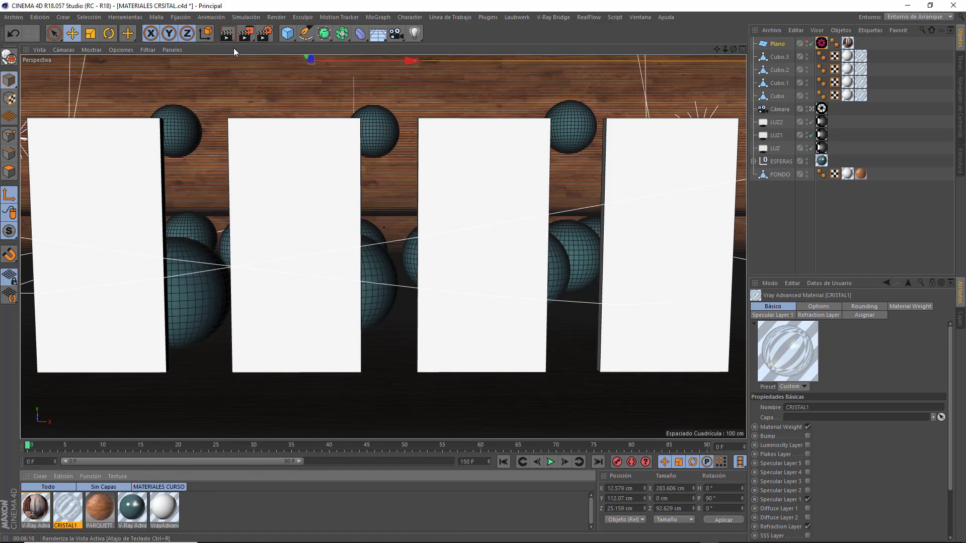
Render only a region around the second glass panel
left_click_drag(247, 34, 296, 55)
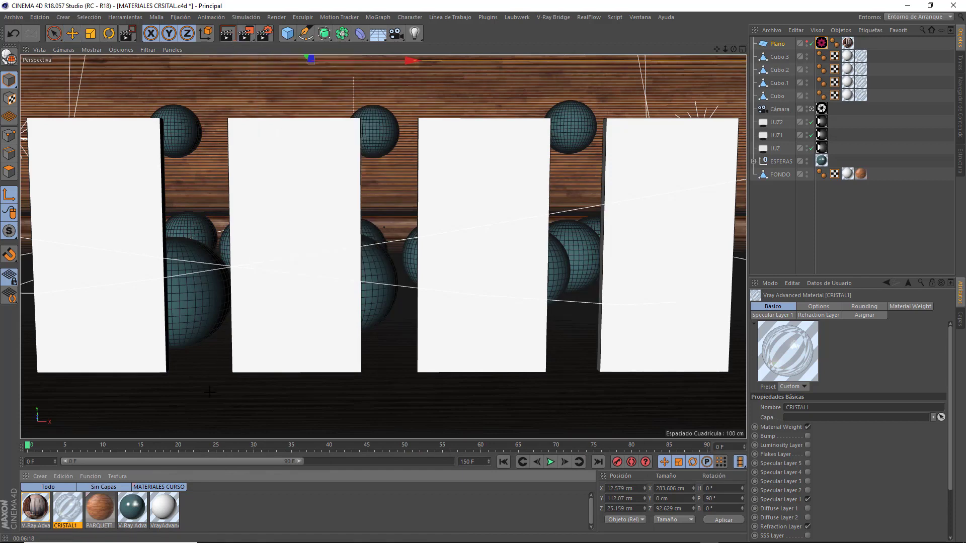
left_click_drag(209, 411, 391, 86)
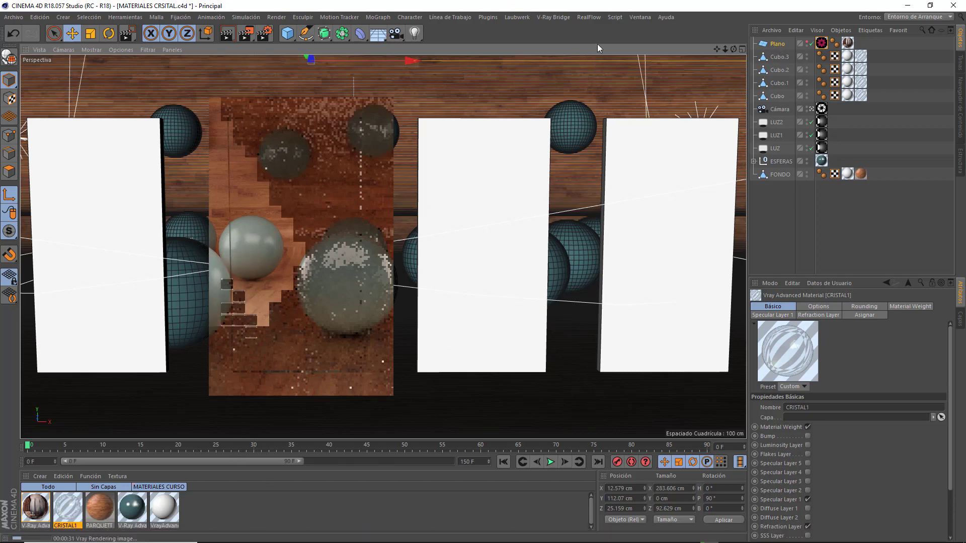
Delete the Plano object and the unused V-Ray Adva material
left_click(774, 44)
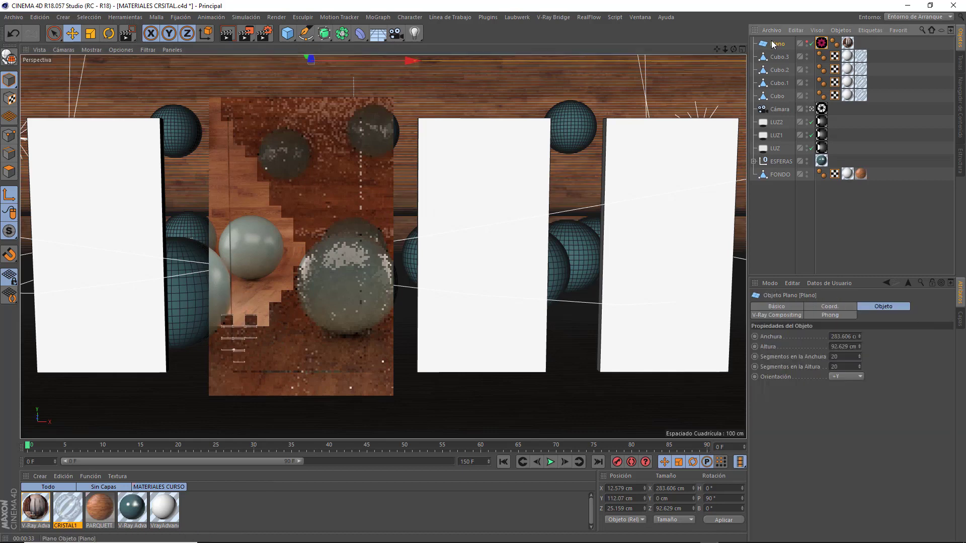
key("Delete")
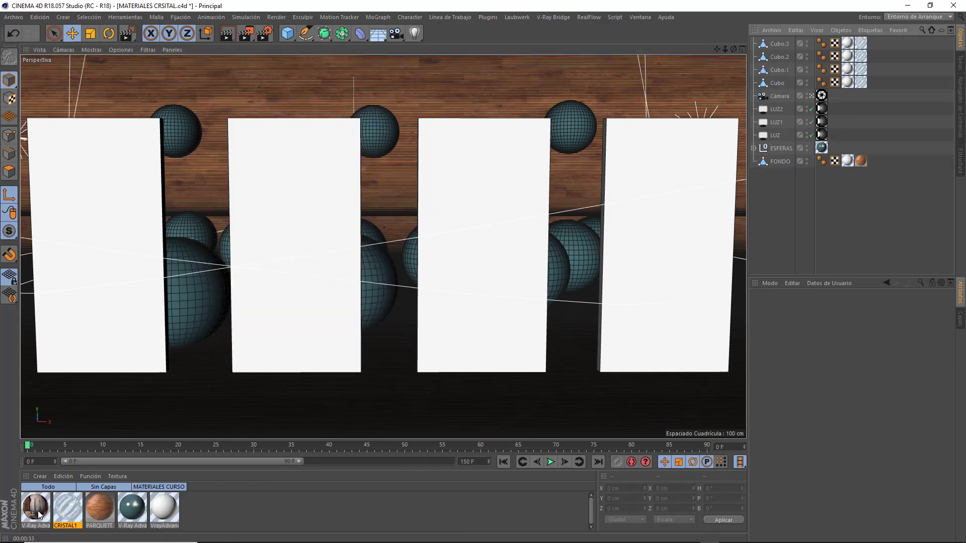
left_click(37, 511)
key("Delete")
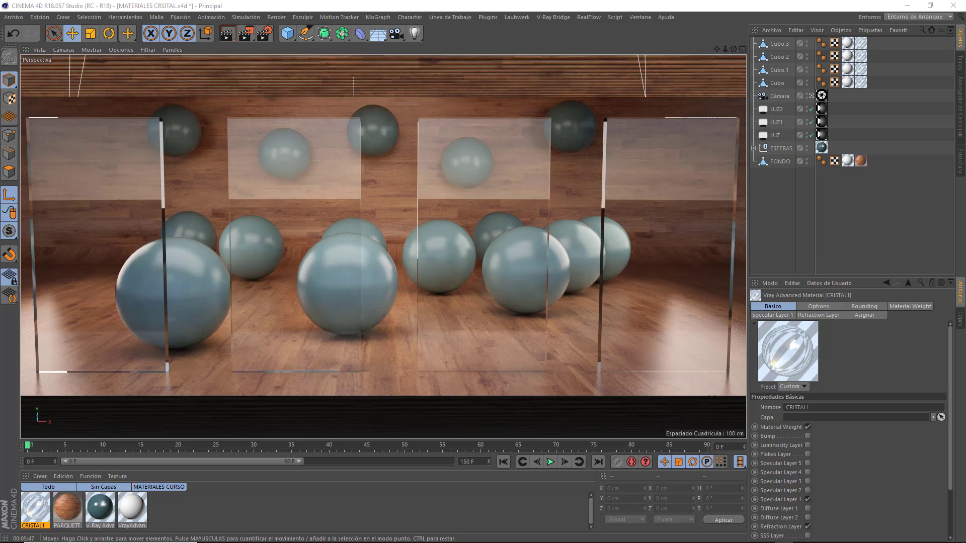
Reopen CRISTAL1 and change Specular Layer 1's Fresnel IOR from 1.6 to 1.519
double_click(37, 507)
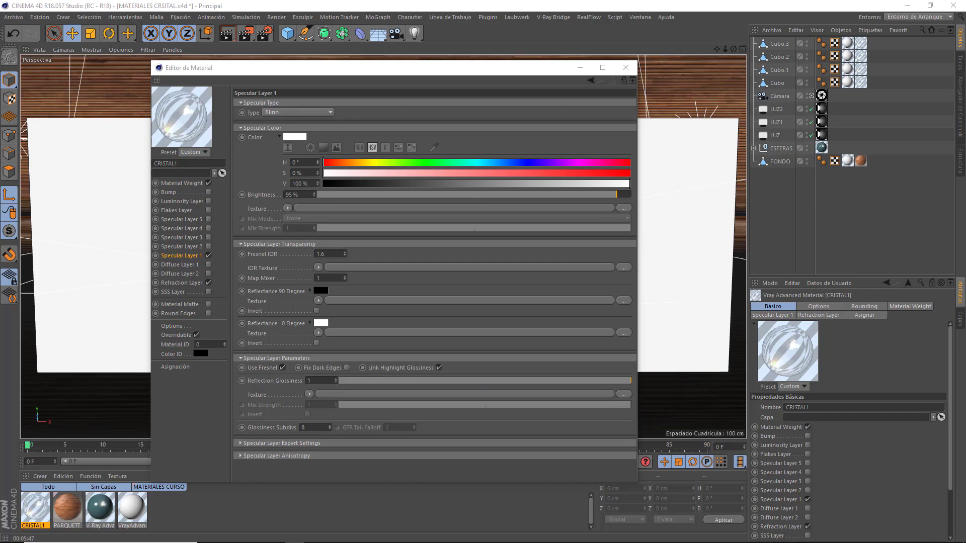
left_click(334, 254)
type("1.5")
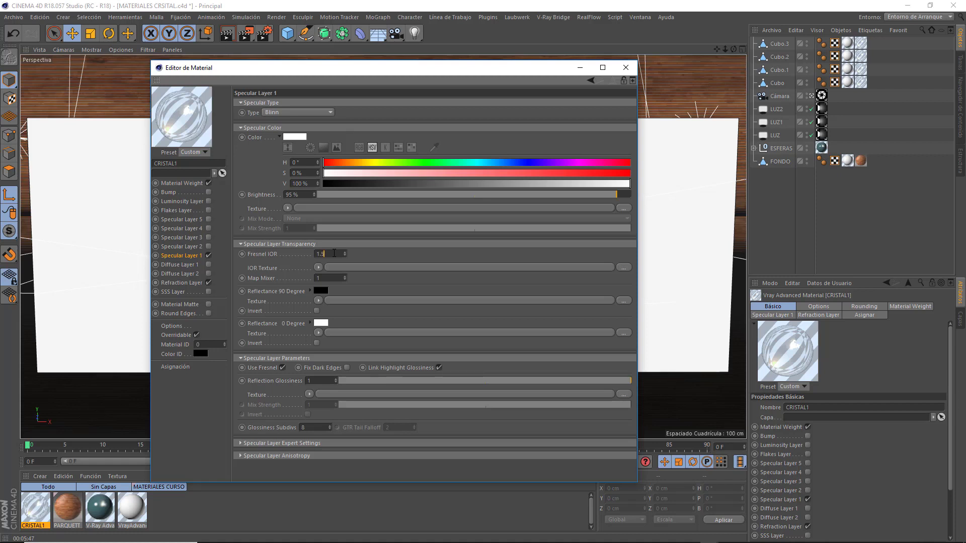
type("19")
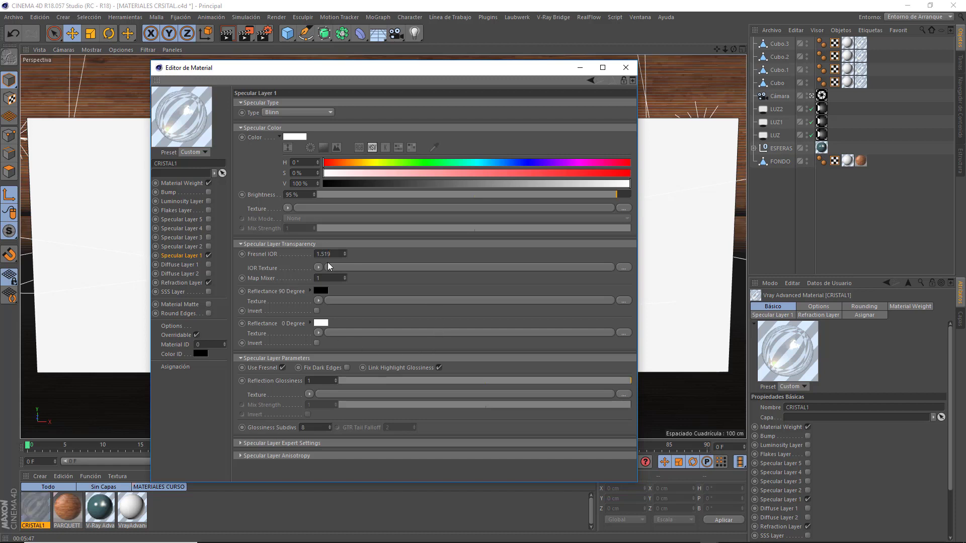
Use a Fresnel shader with a black-to-white gradient as Specular Layer 1's IOR texture
left_click(317, 267)
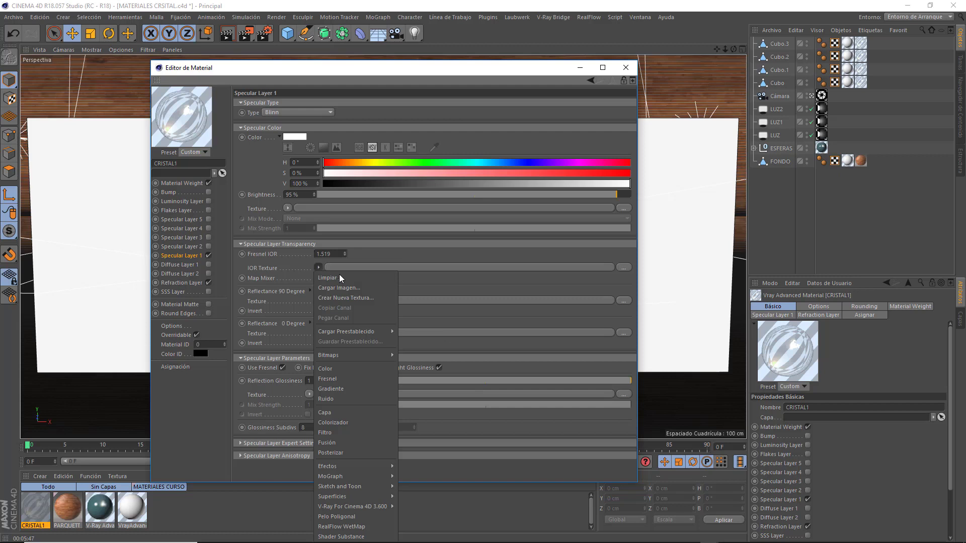
left_click(354, 376)
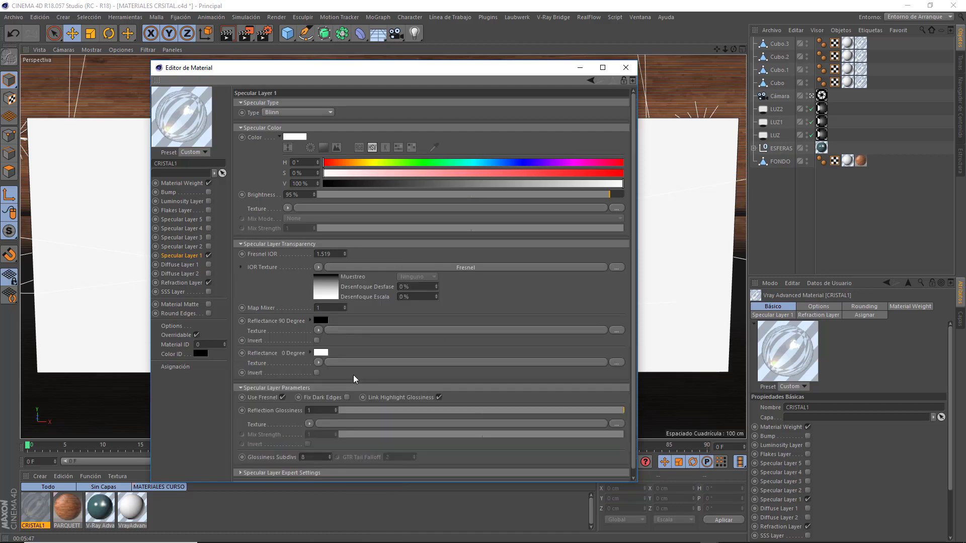
left_click(420, 267)
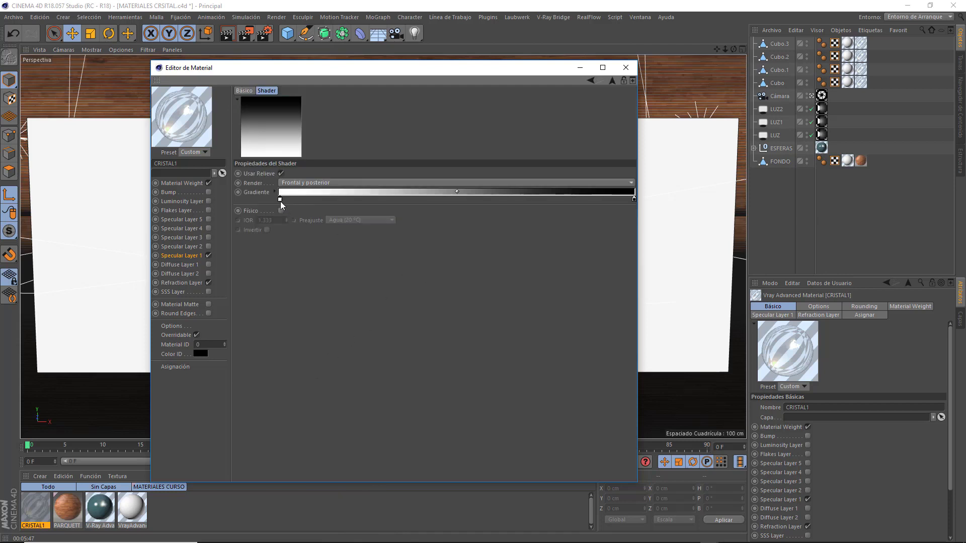
left_click_drag(280, 201, 514, 199)
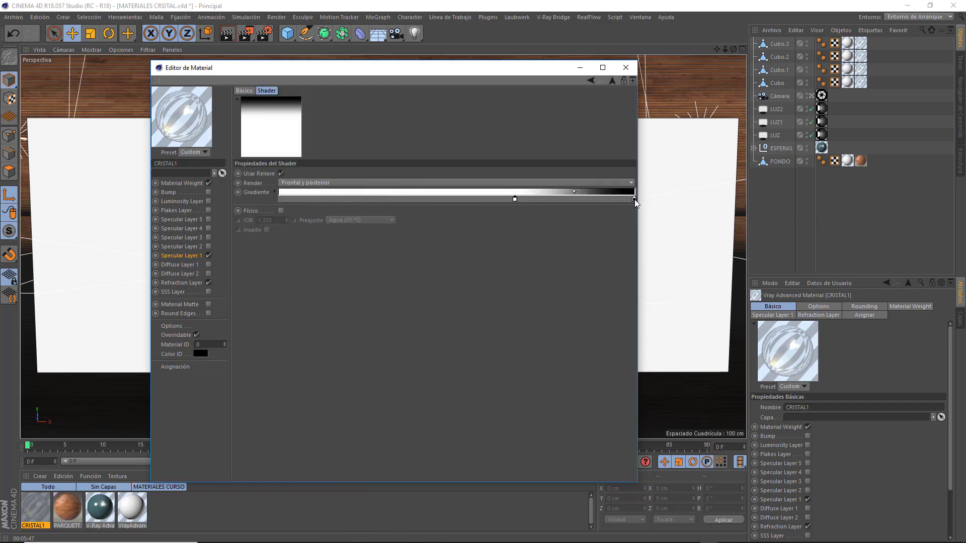
left_click_drag(635, 199, 249, 204)
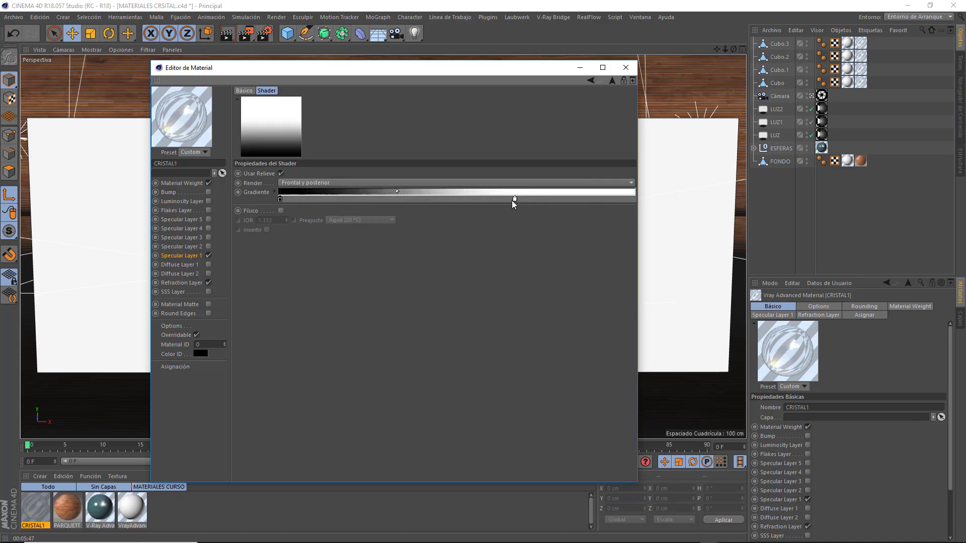
left_click_drag(514, 200, 655, 204)
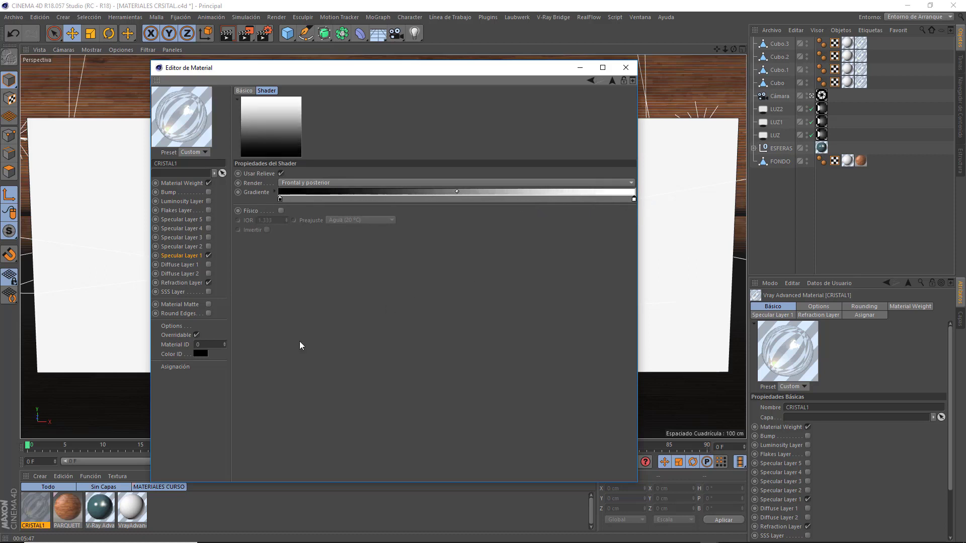
left_click(179, 257)
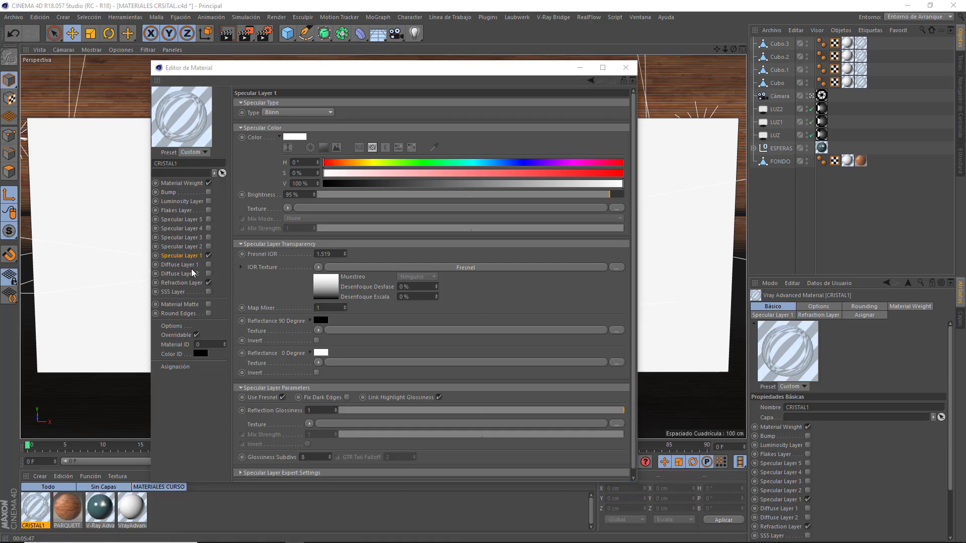
left_click(185, 283)
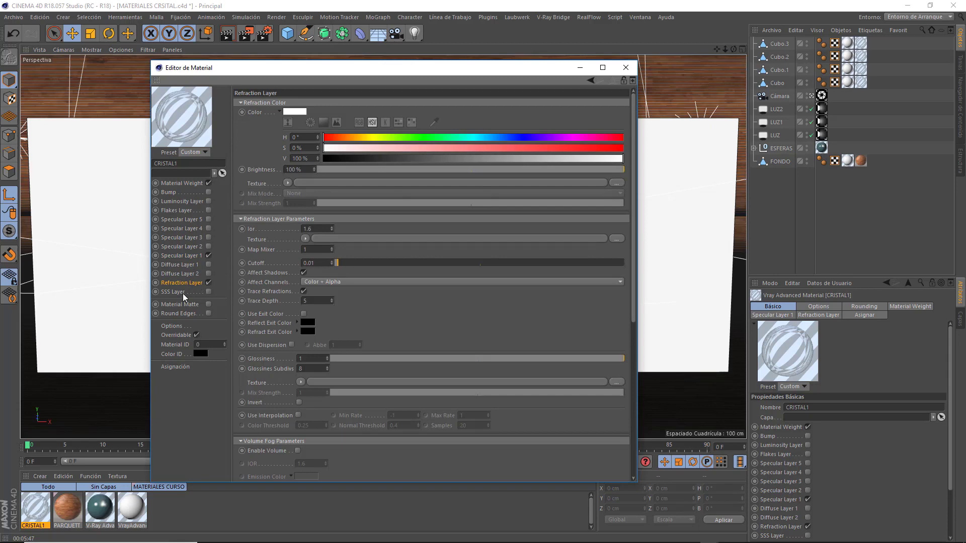
Change CRISTAL1's refraction Ior from 1.6 to 1.521
left_click(319, 228)
type("521")
key("Return")
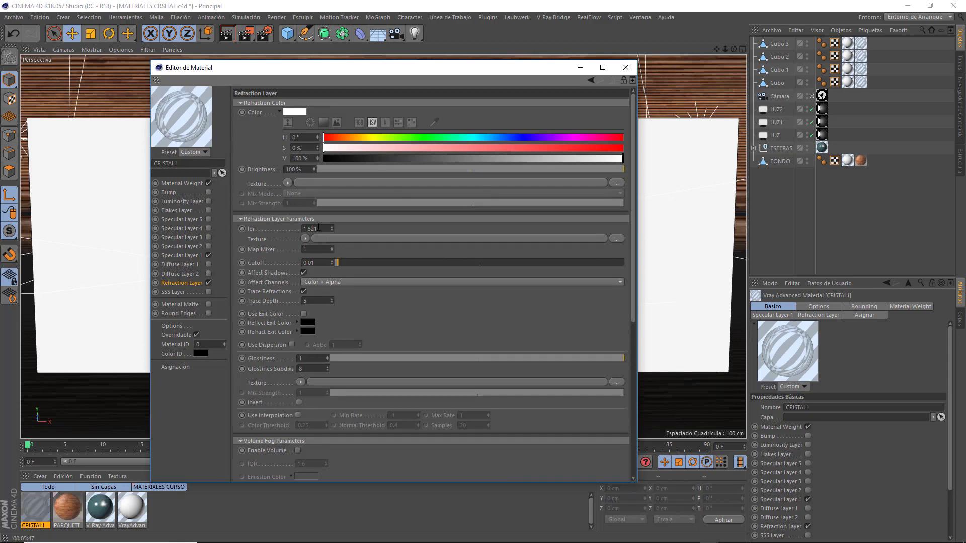
left_click(311, 302)
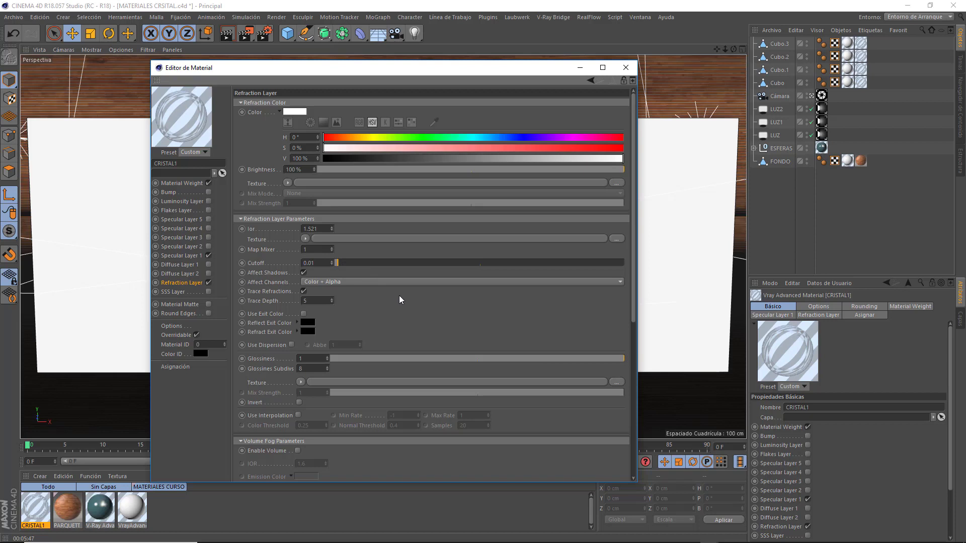
left_click_drag(319, 226, 303, 229)
left_click(177, 255)
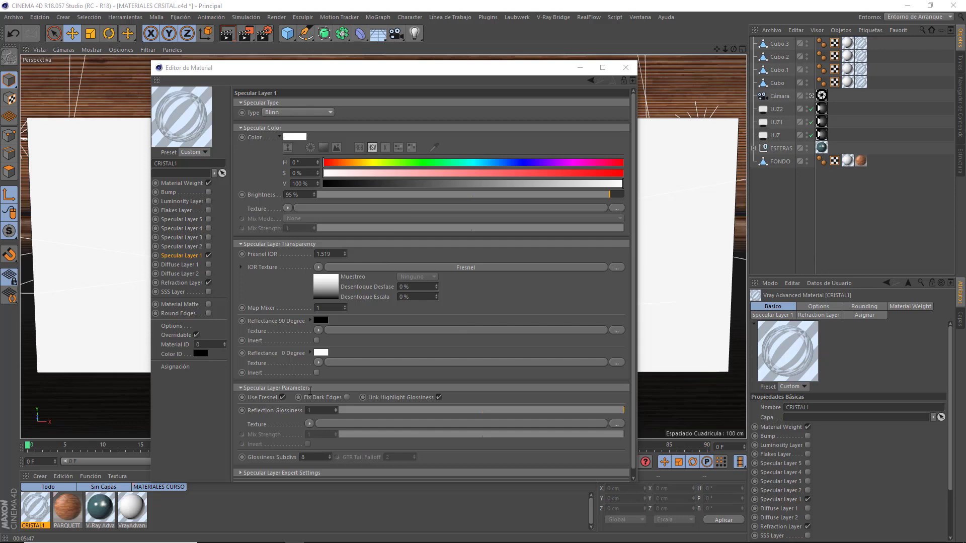
left_click(171, 282)
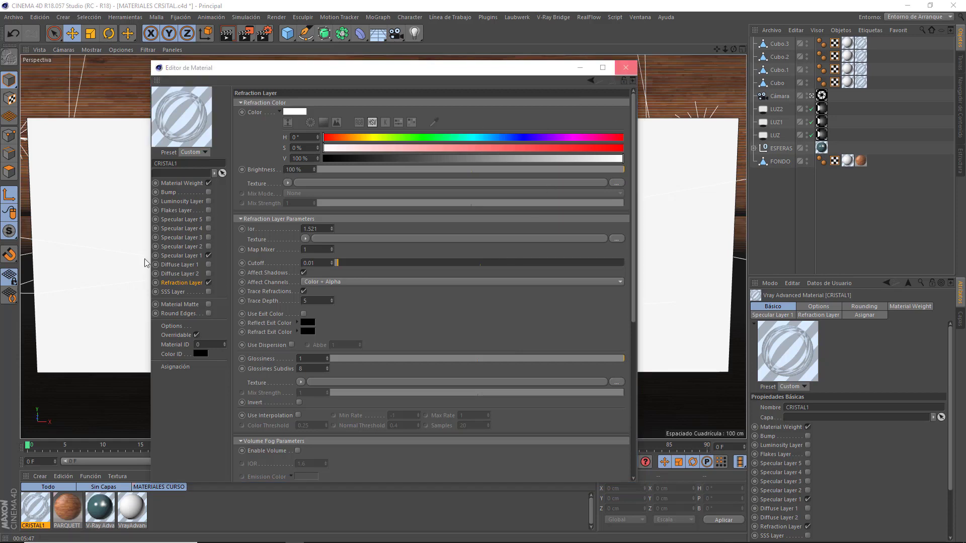
left_click(180, 256)
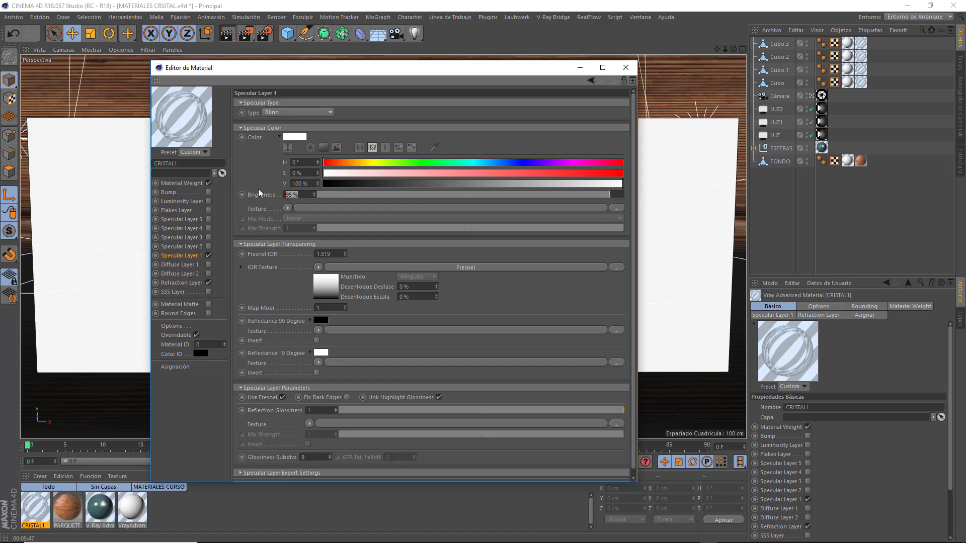
type("40")
key("Return")
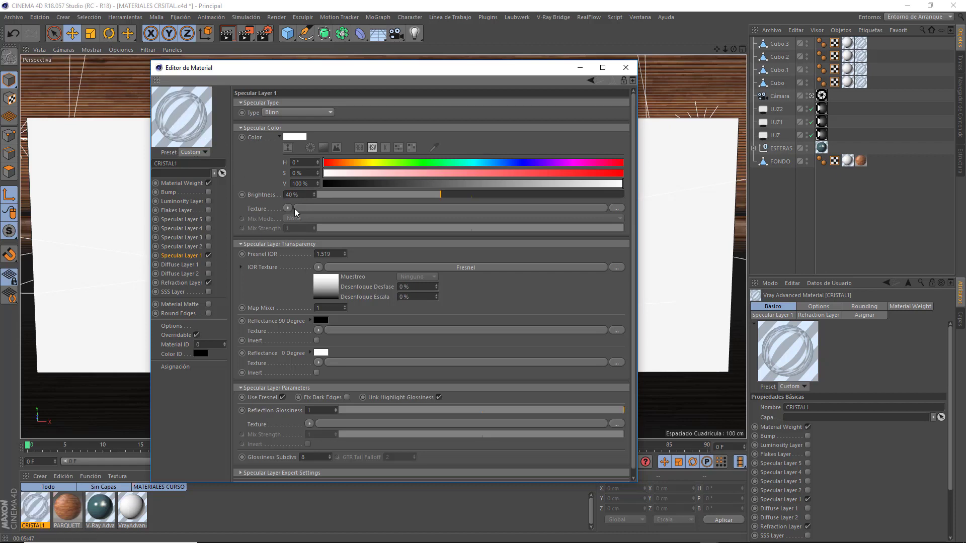
double_click(301, 196)
type("95")
key("Return")
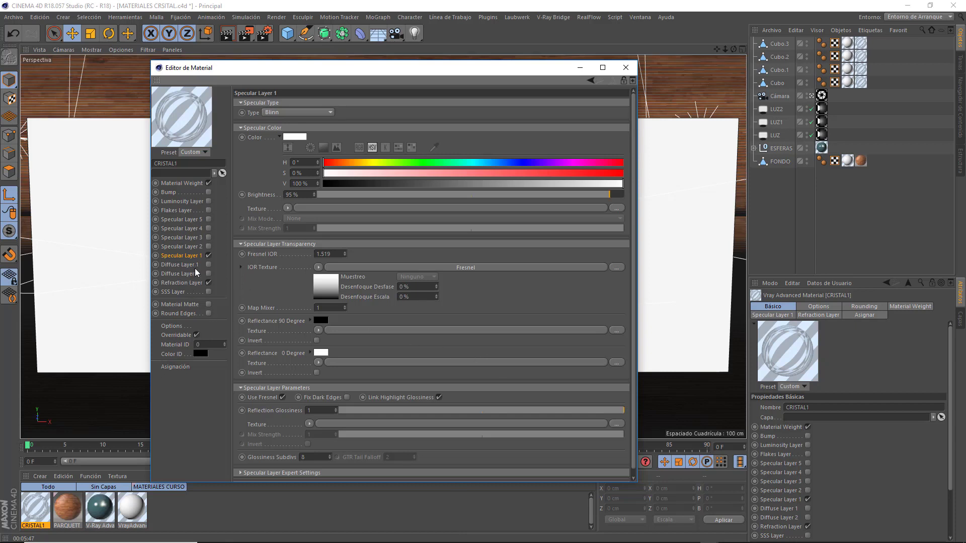
Set the Specular Layer 1 colour to hue 180° and saturation 51%, then close the editor
left_click(294, 136)
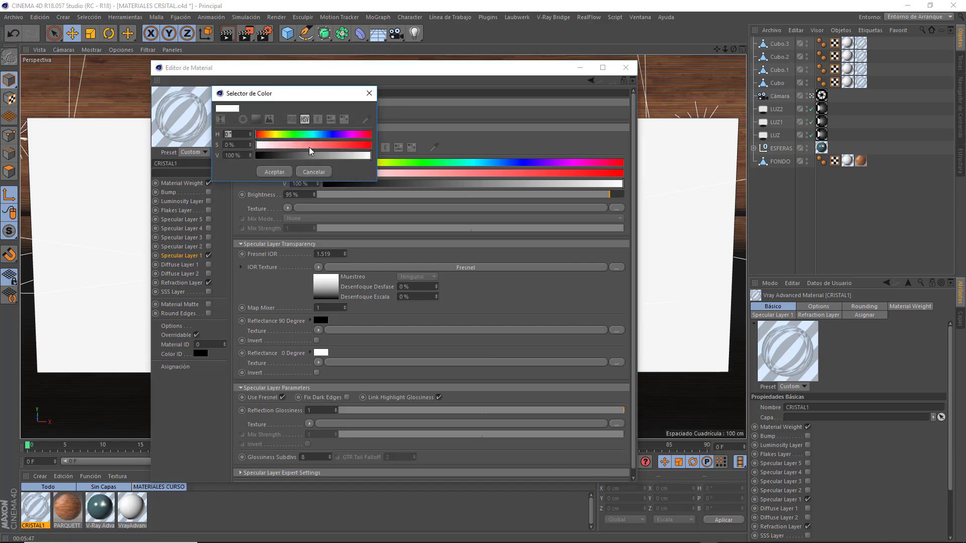
left_click_drag(309, 147, 333, 148)
left_click(313, 133)
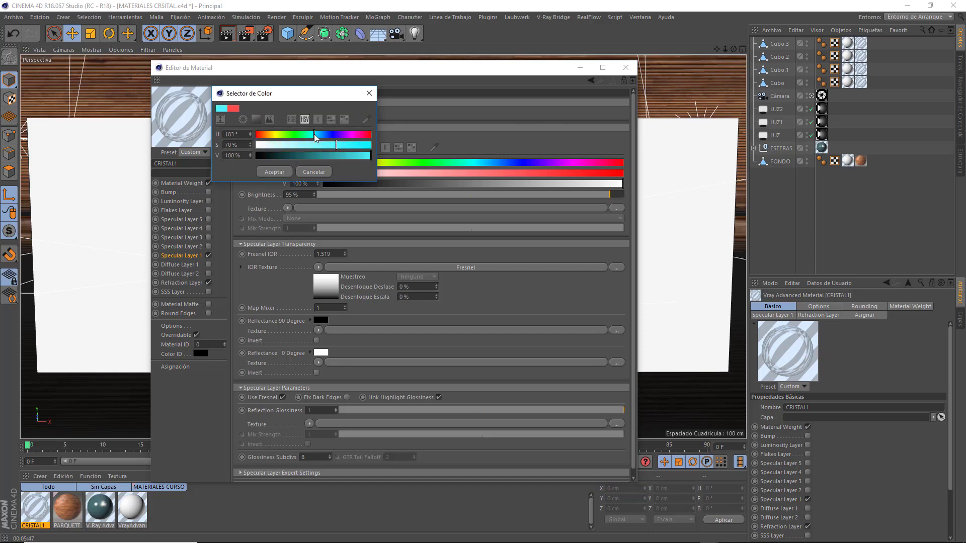
left_click(332, 145)
left_click_drag(315, 148, 316, 150)
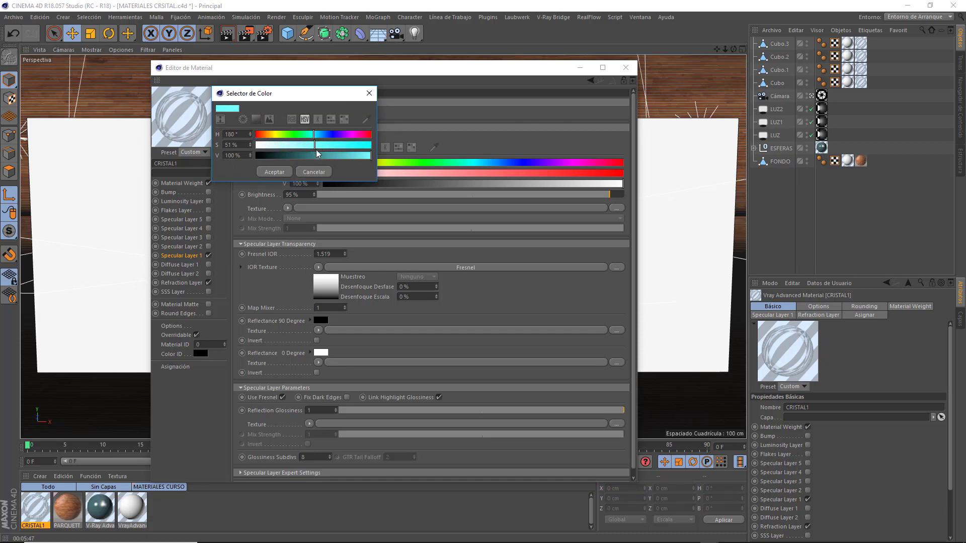
left_click(279, 171)
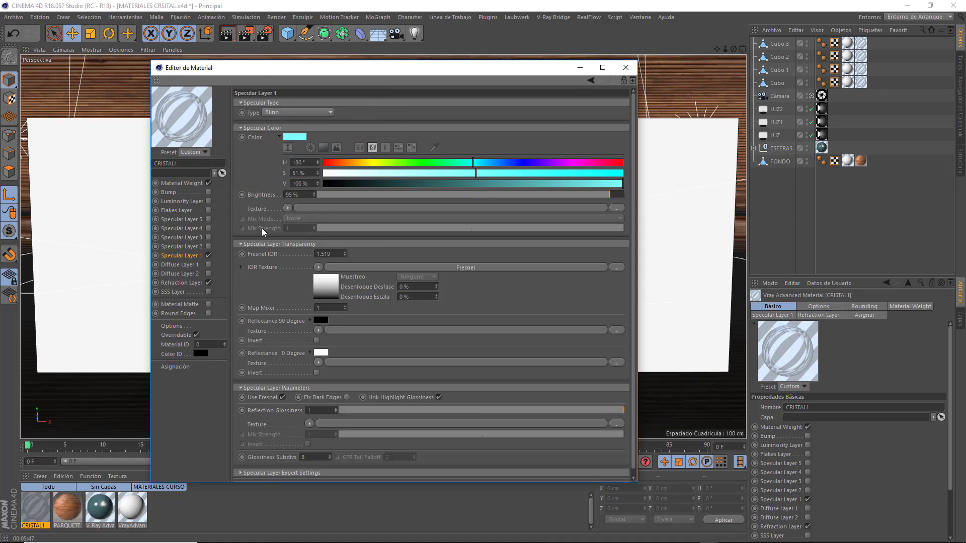
left_click(623, 69)
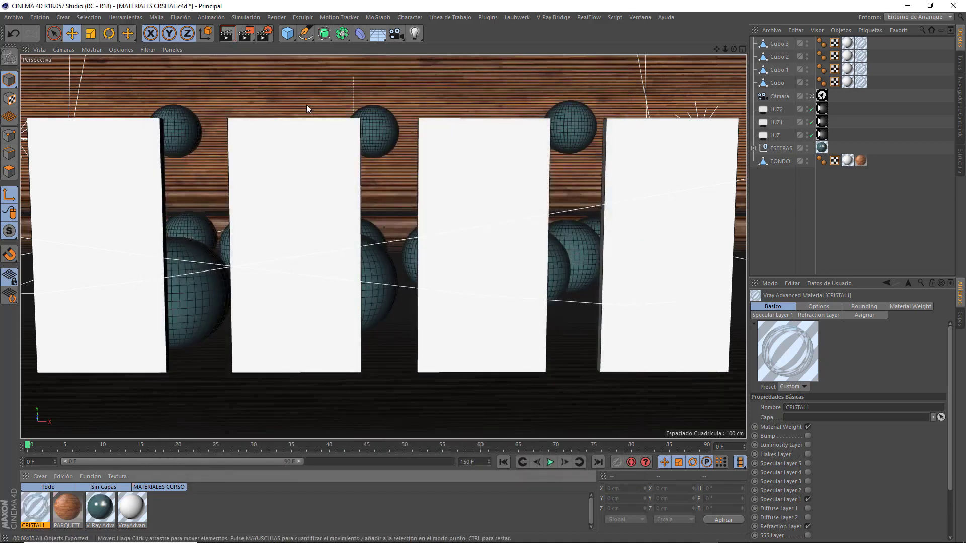
Render the viewport with V-Ray to check the cyan-tinted panels, then reopen CRISTAL1
key("ctrl+r")
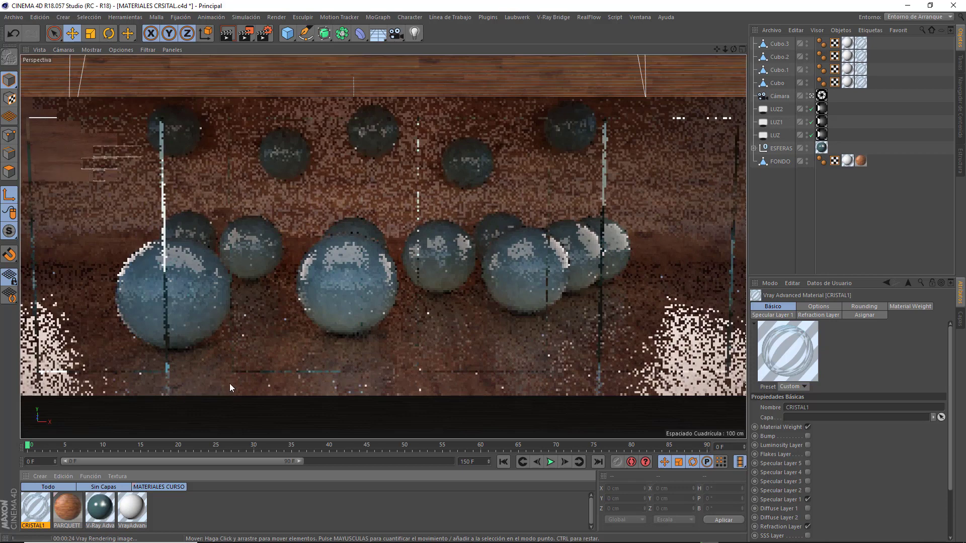
double_click(42, 508)
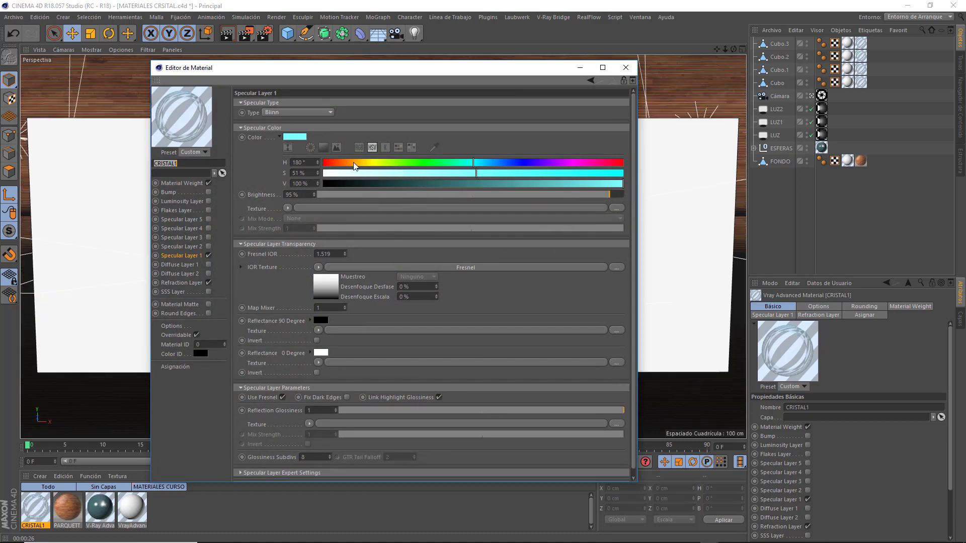
Set both CRISTAL1's specular and refraction colours to pure red, then close the editor
left_click_drag(354, 163, 324, 163)
left_click_drag(518, 173, 624, 173)
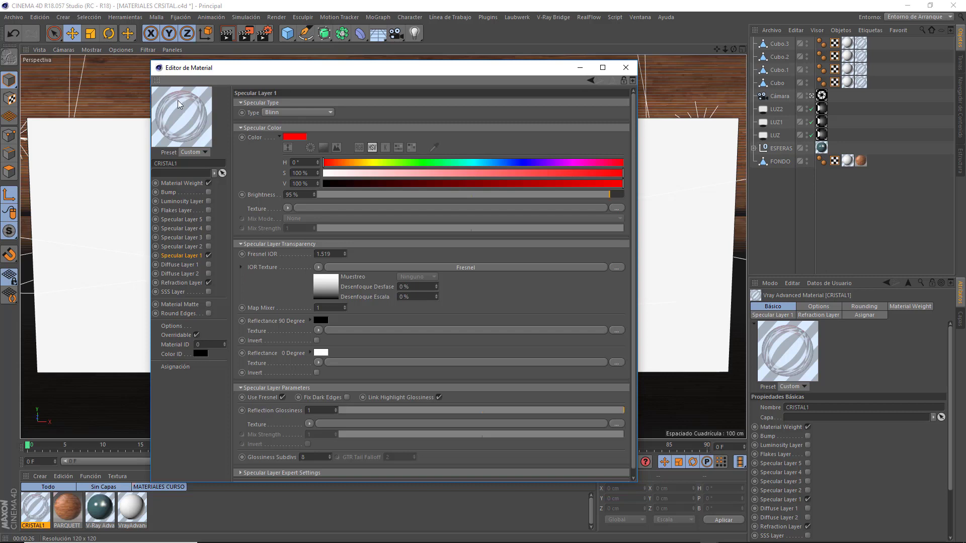
left_click(180, 282)
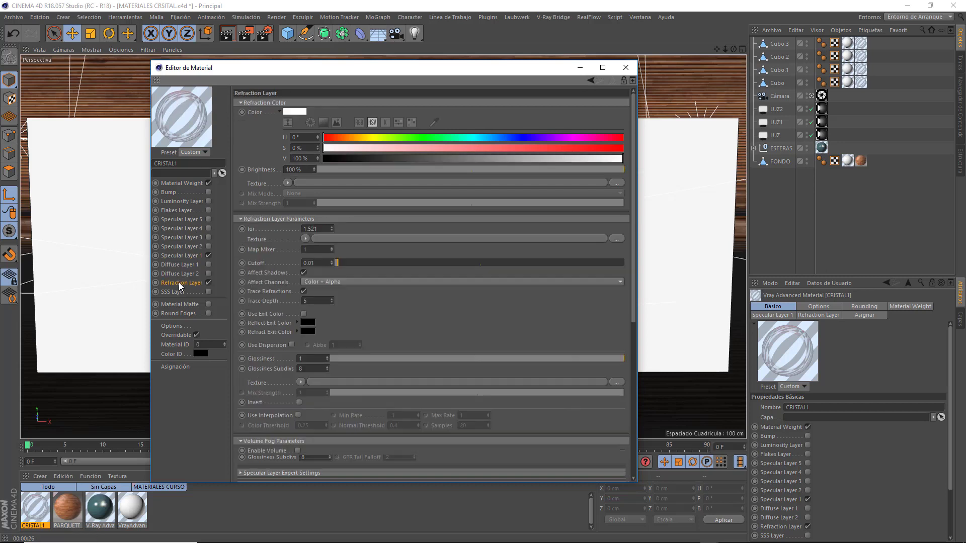
left_click(294, 112)
left_click(368, 118)
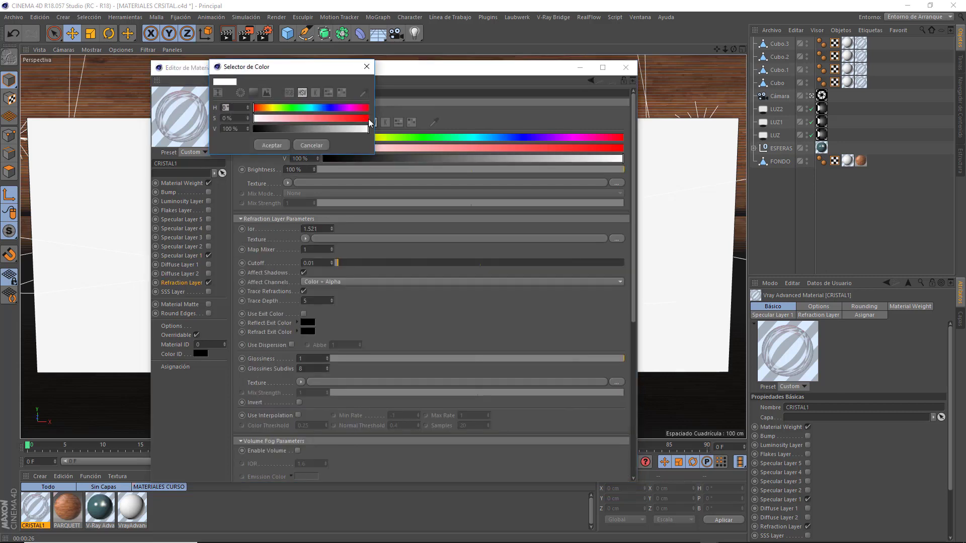
left_click(272, 145)
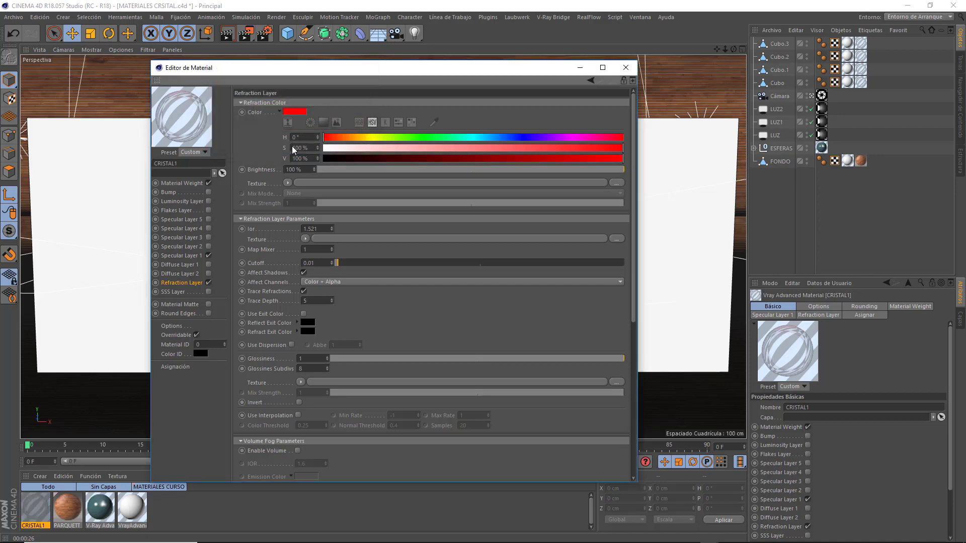
left_click(626, 67)
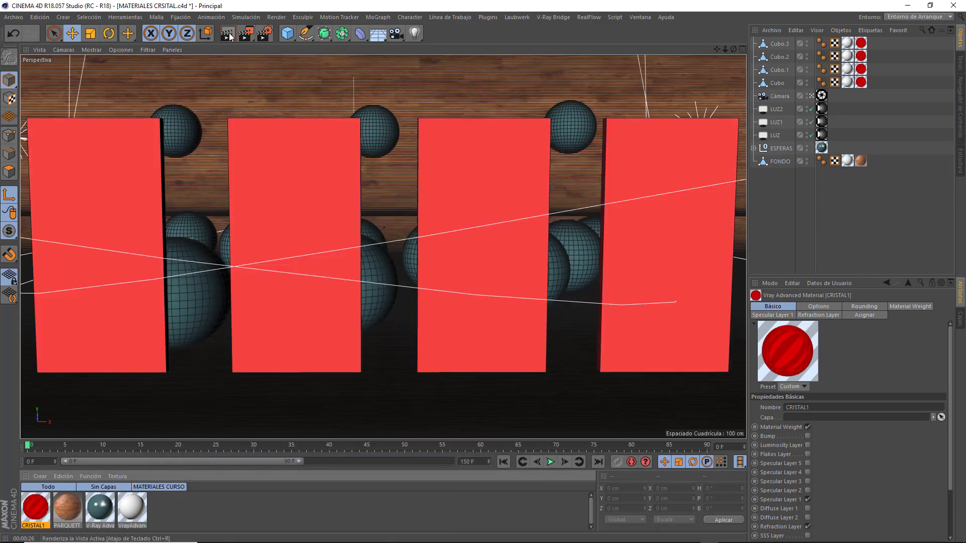
Test-render the red glass panels, stop the render, and undo CRISTAL1's red colour
left_click(228, 34)
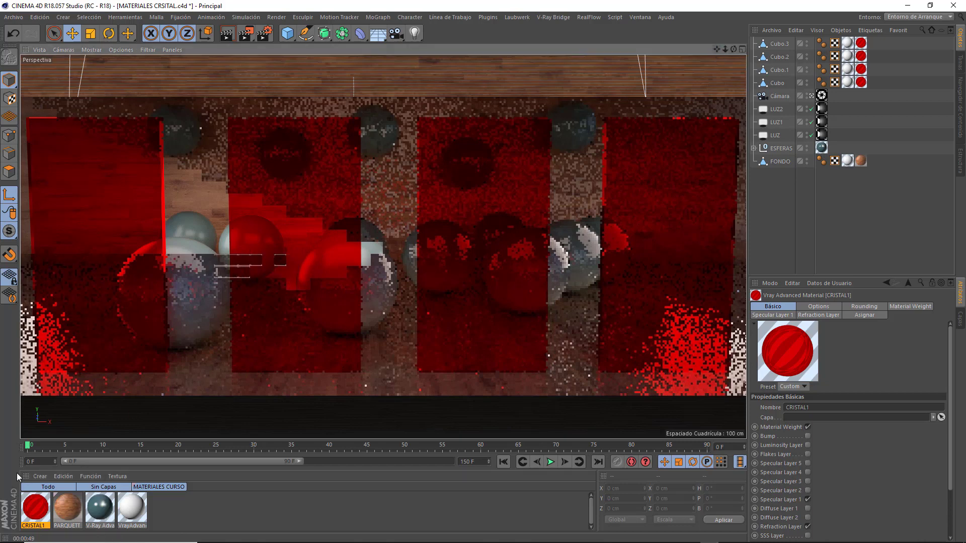
key("Escape")
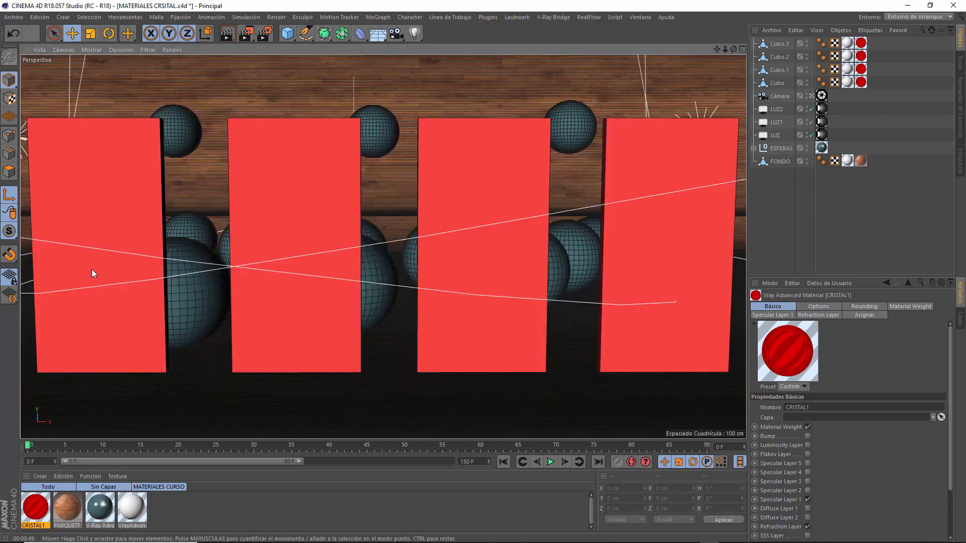
left_click(13, 34)
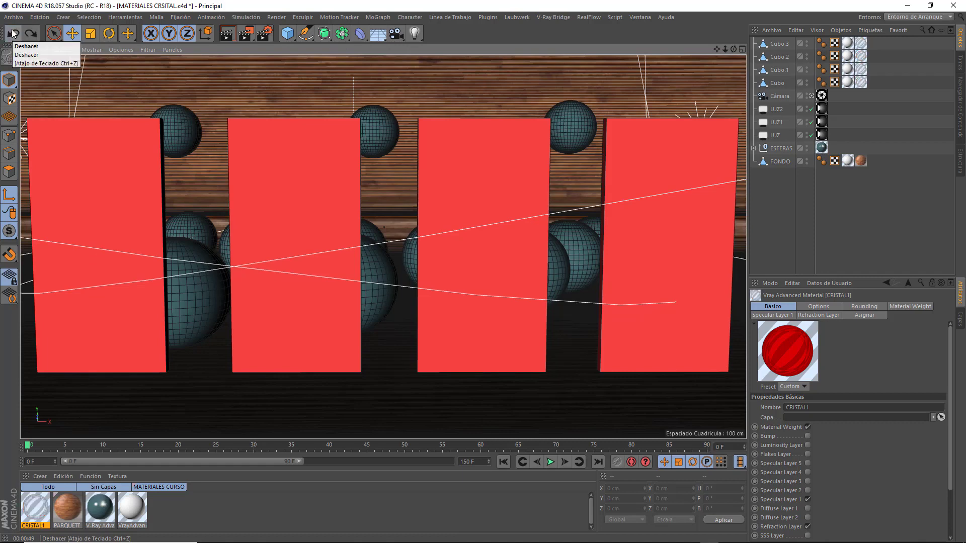
Set CRISTAL1's Specular Layer 1 colour to white by dropping saturation to 0%
double_click(34, 505)
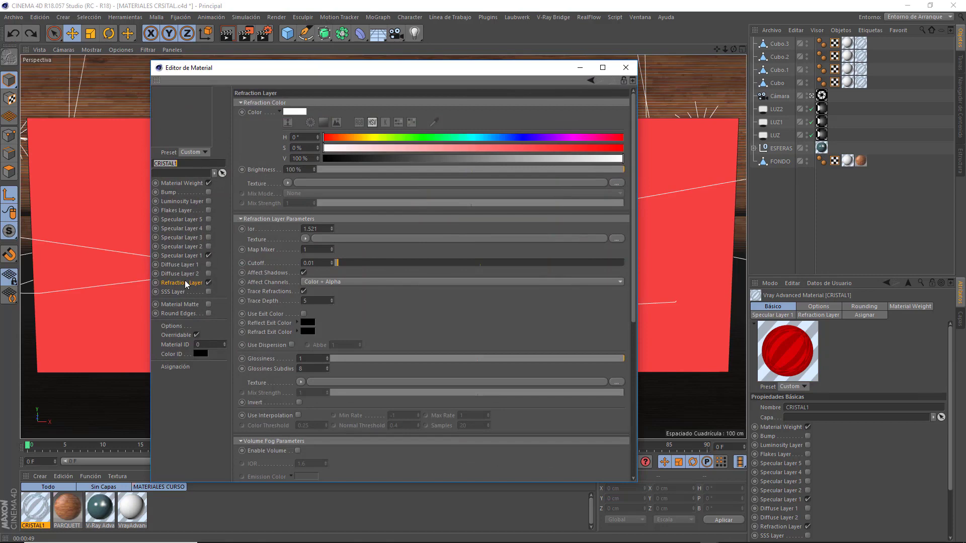
left_click(183, 257)
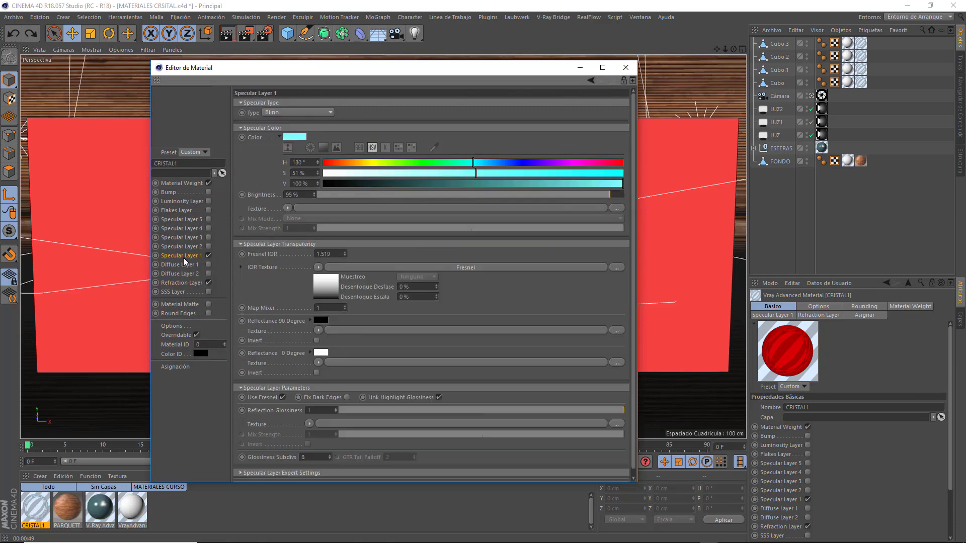
left_click(291, 136)
left_click_drag(310, 147, 246, 155)
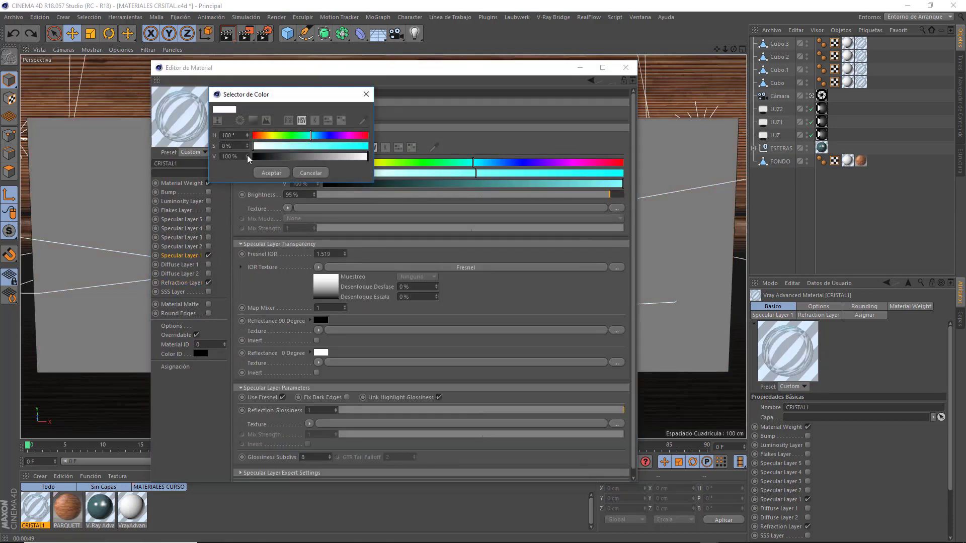
left_click(271, 173)
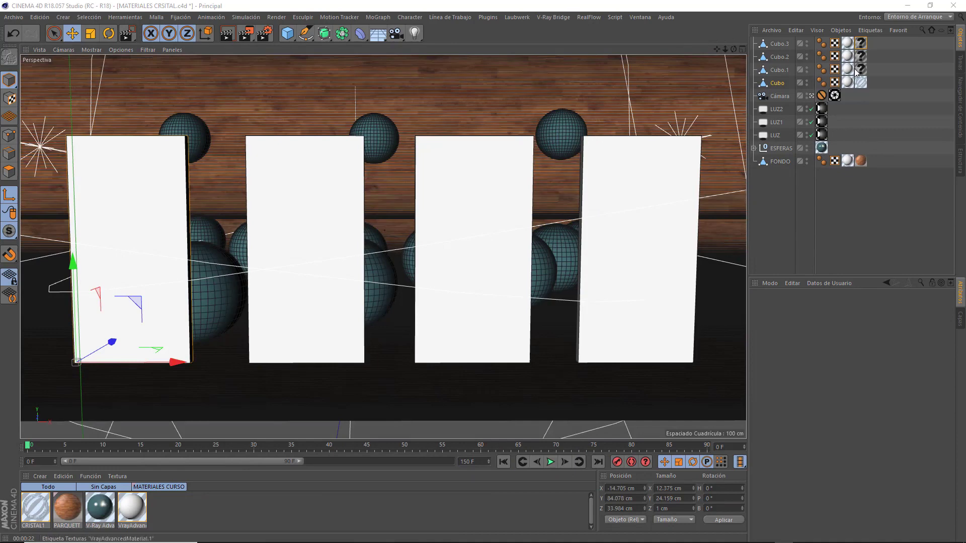
Delete the glass tags from Cubo.1–Cubo.3 and paste two extra CRISTAL1 copies
left_click(861, 69)
key("Delete")
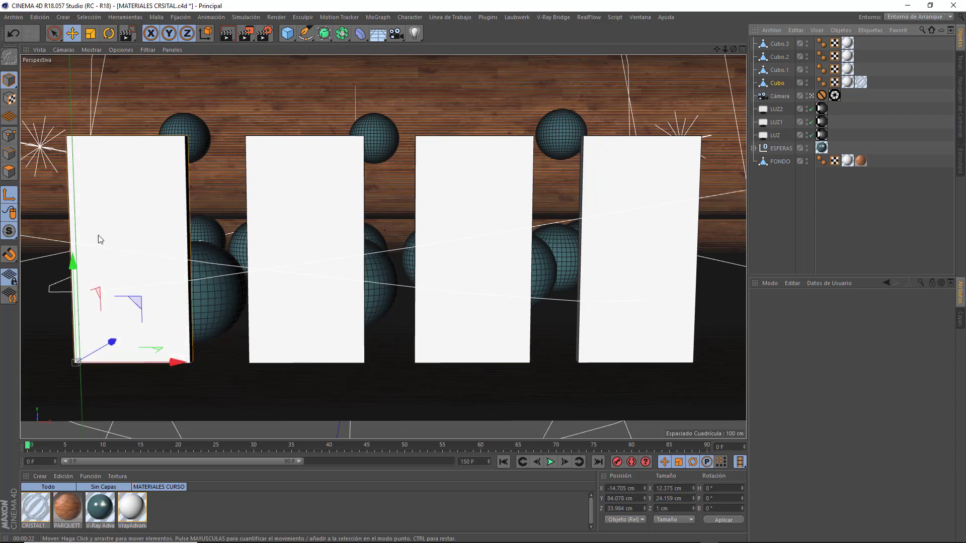
left_click(38, 509)
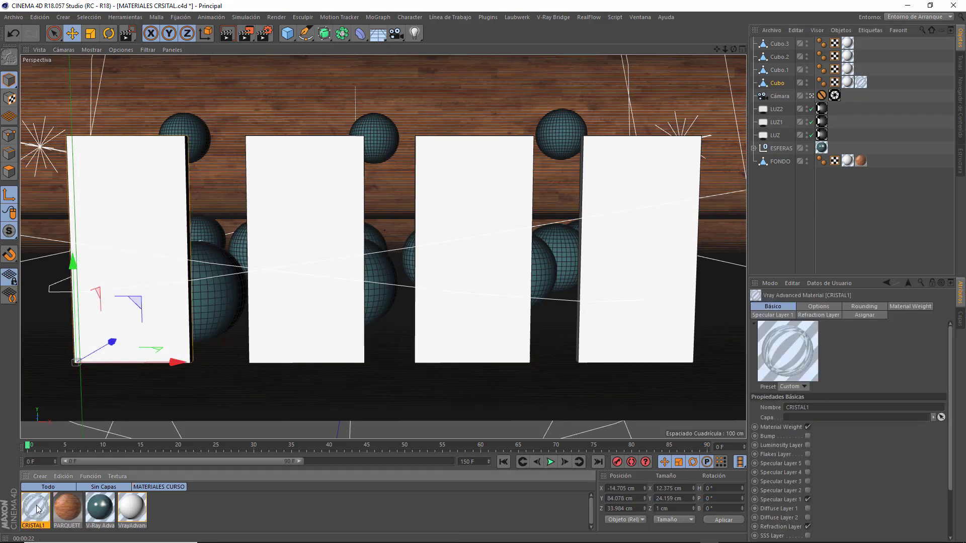
key("ctrl+v")
key("ctrl+v")
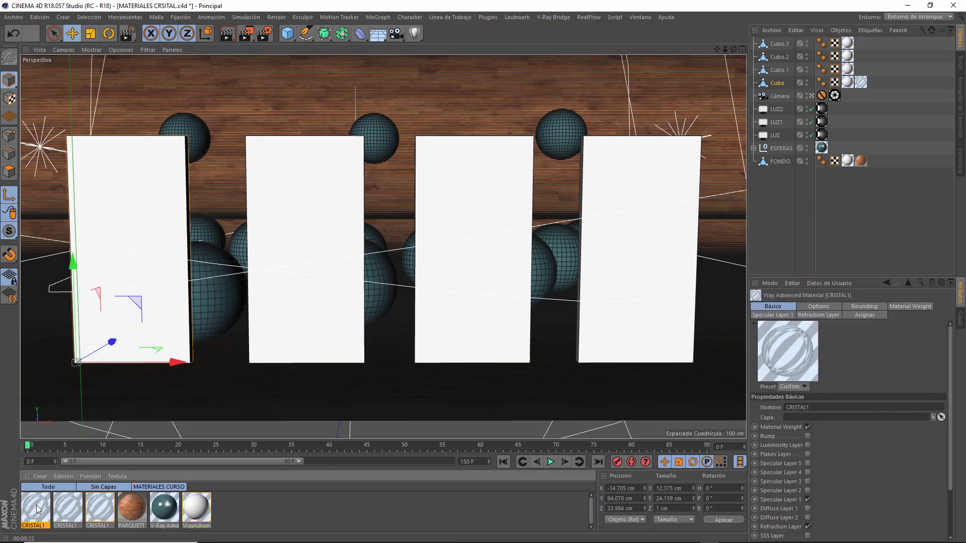
key("ctrl+v")
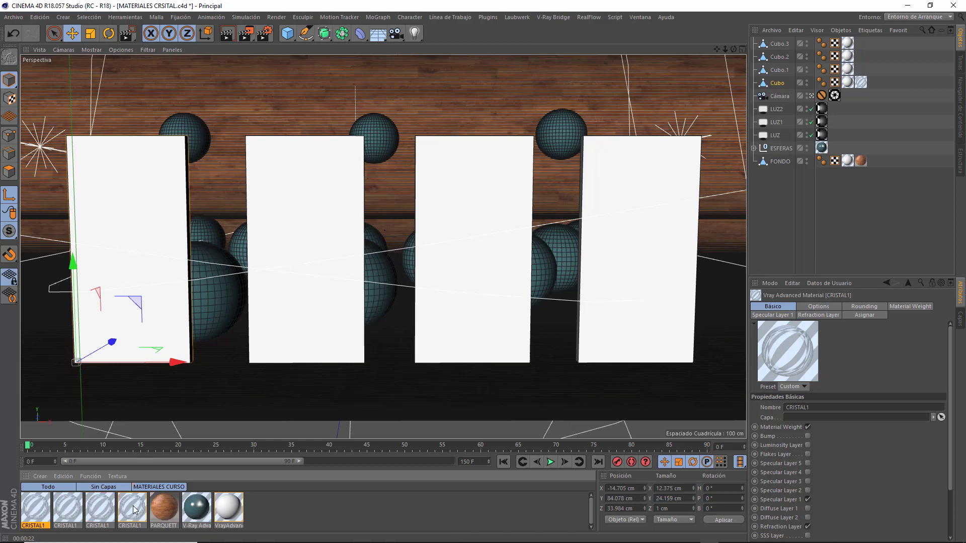
Add a fourth CRISTAL1 copy and give the third copy glossiness 0.8 with 32 subdivs
left_click(133, 509)
double_click(133, 509)
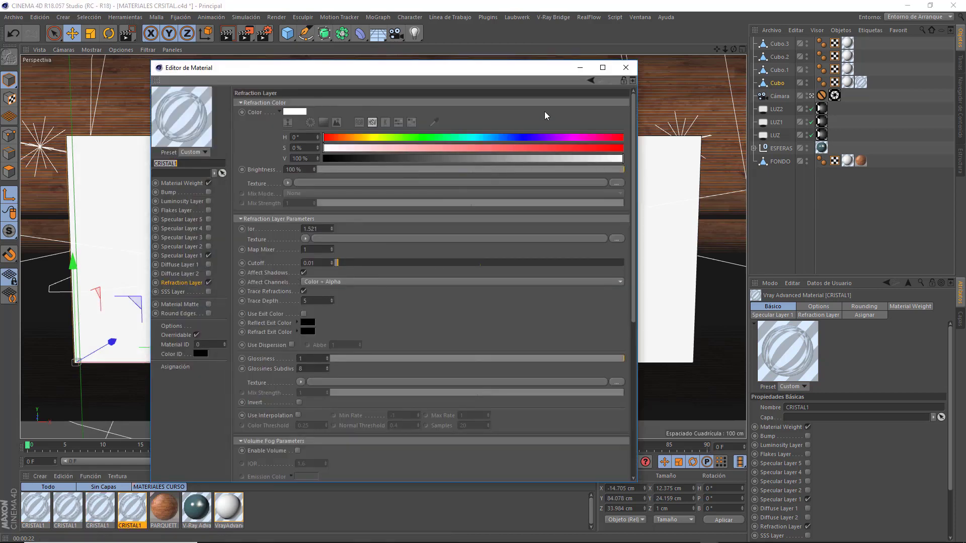
left_click(624, 67)
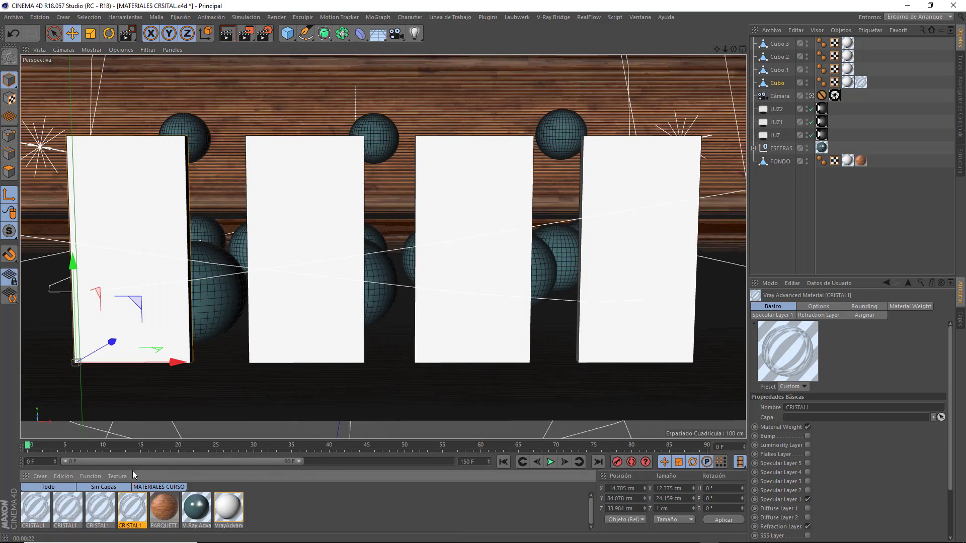
double_click(100, 510)
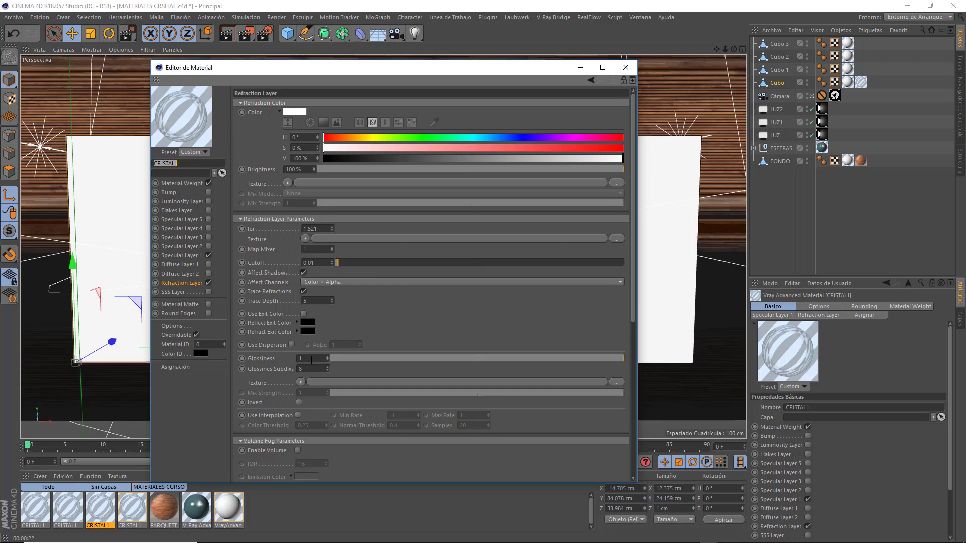
left_click(312, 358)
type(".8")
key("Return")
double_click(306, 368)
type("32")
Give the second CRISTAL1 copy refraction glossiness 0.8 with 32 glossiness subdivisions
left_click(71, 510)
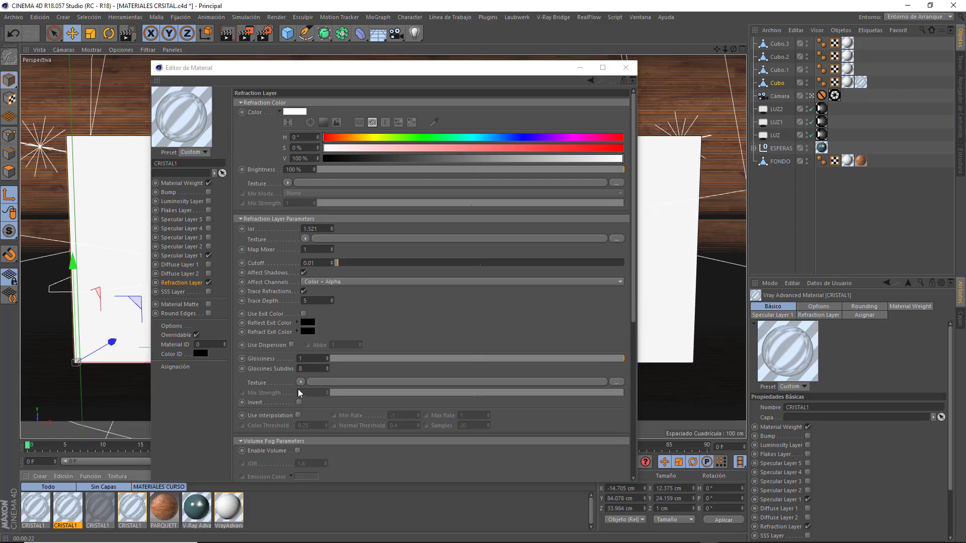
left_click(302, 358)
type(".8")
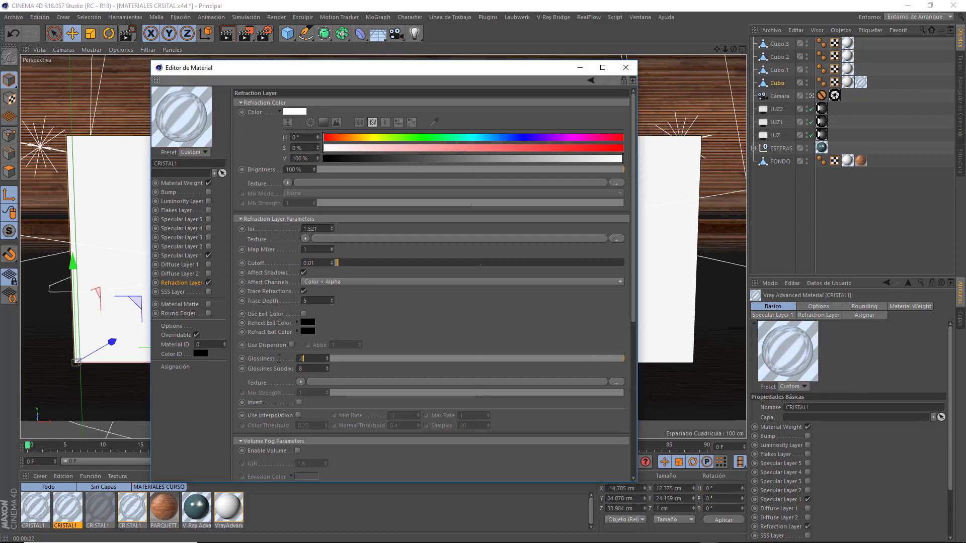
key("Return")
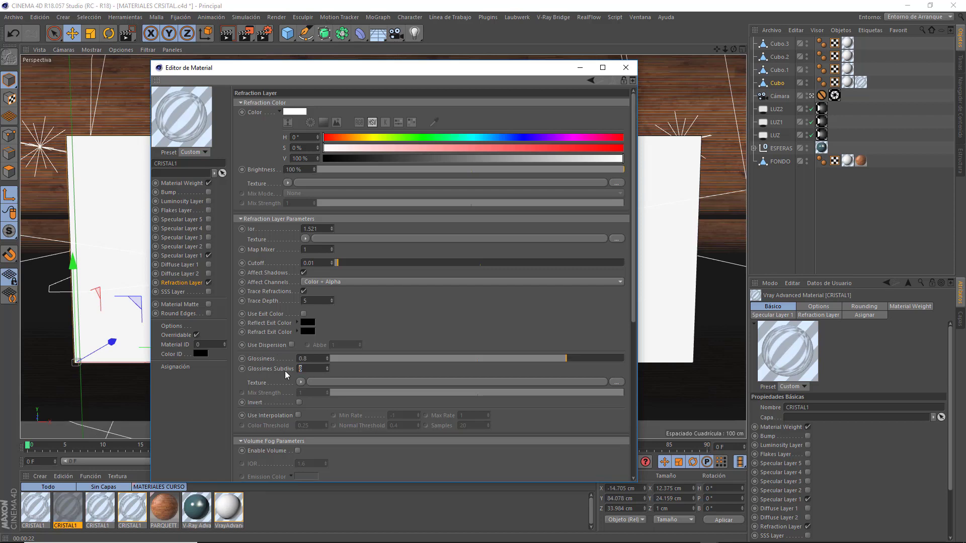
type("3")
key("Return")
Set the first CRISTAL1's refraction glossiness to 0.7 with 32 subdivs, then close the editor
left_click(36, 505)
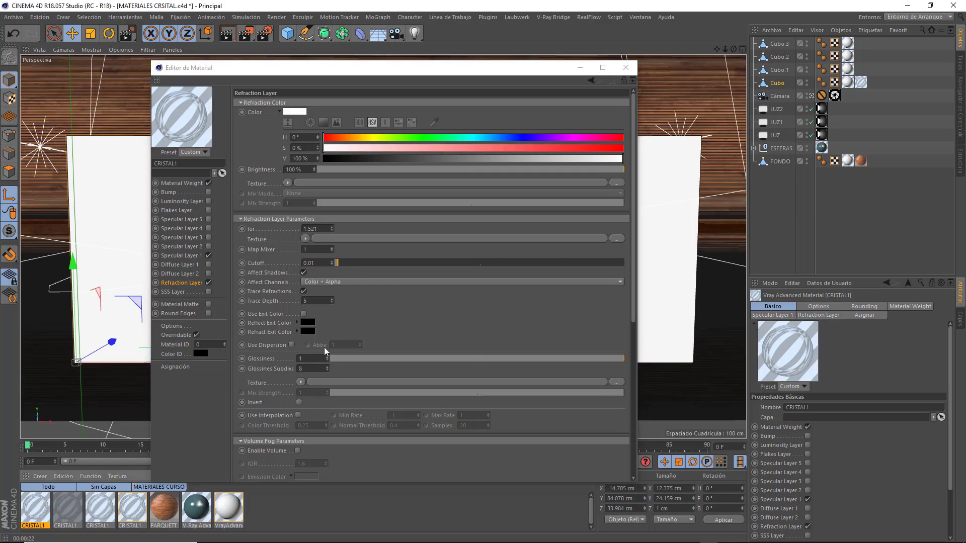
left_click(316, 361)
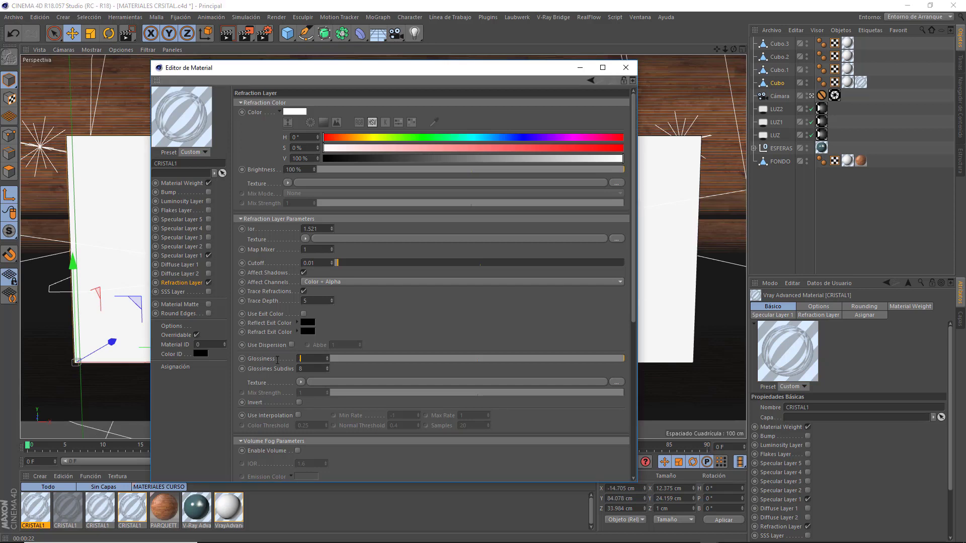
key("Tab")
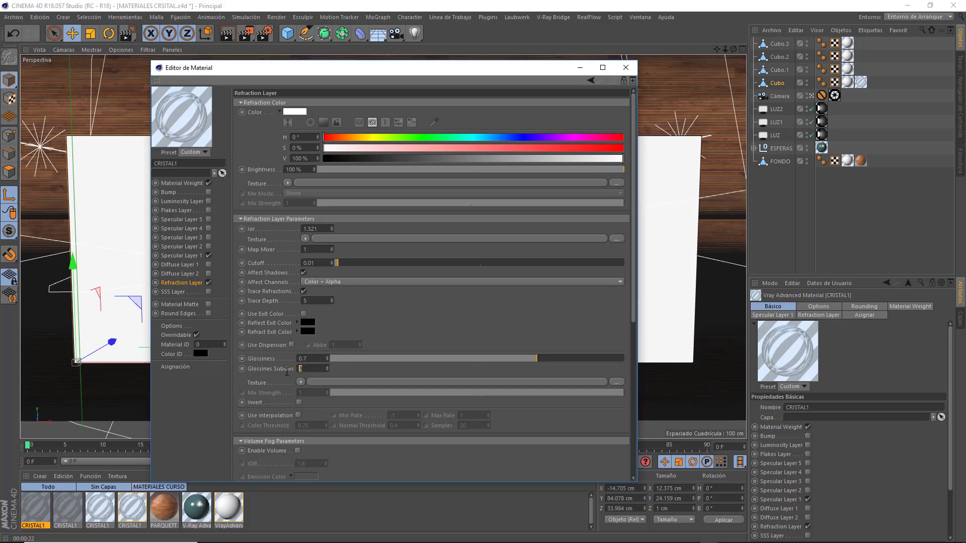
type("32")
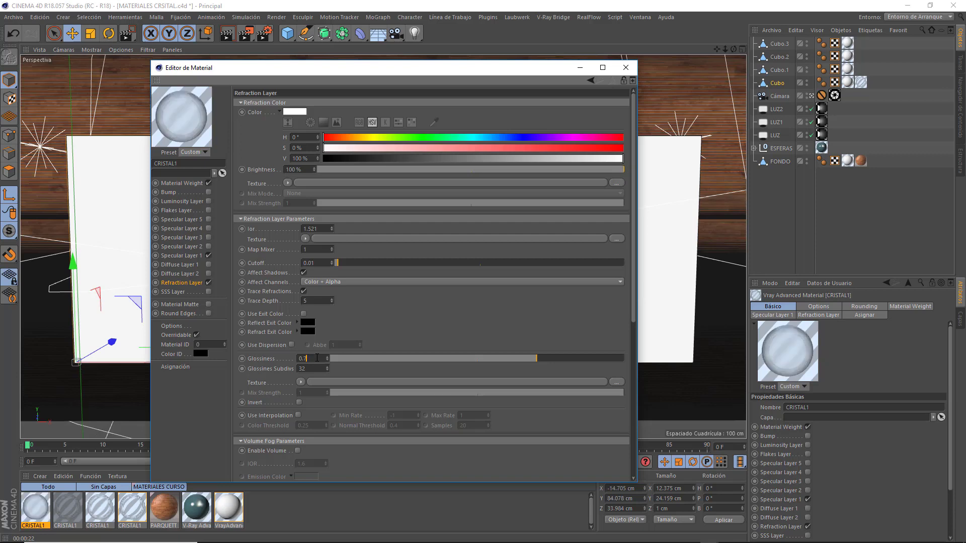
left_click(625, 67)
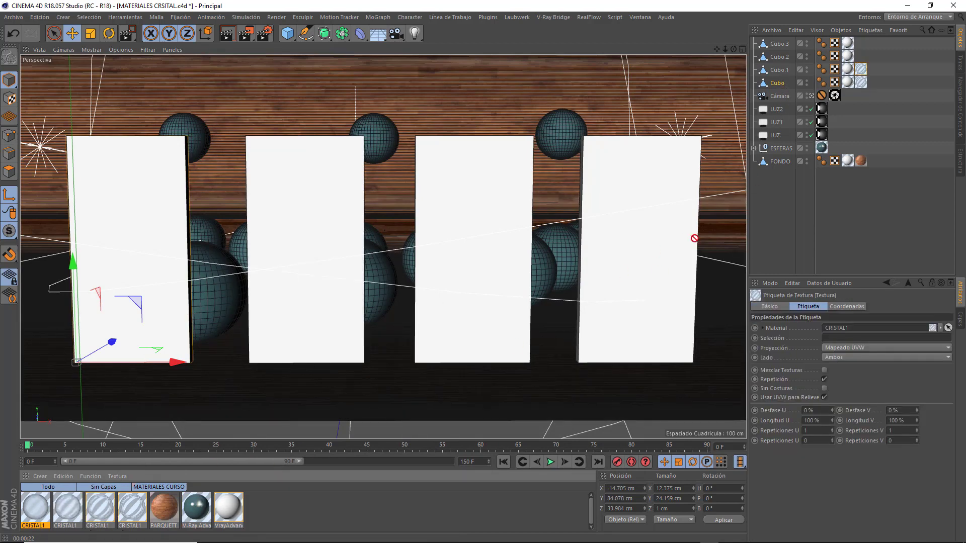
Apply CRISTAL1 copies to Cubo.1 and Cubo.3, then start a V-Ray viewport render
mouse_move(132, 498)
left_mouse_down()
mouse_move(779, 71)
mouse_move(780, 57)
left_mouse_up()
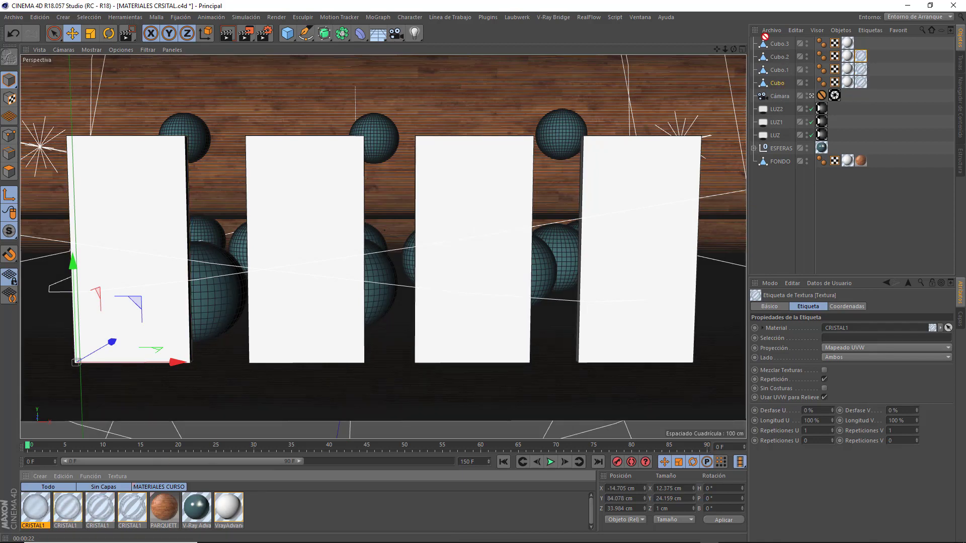
left_click_drag(861, 82, 777, 44, "ctrl")
left_click(227, 33)
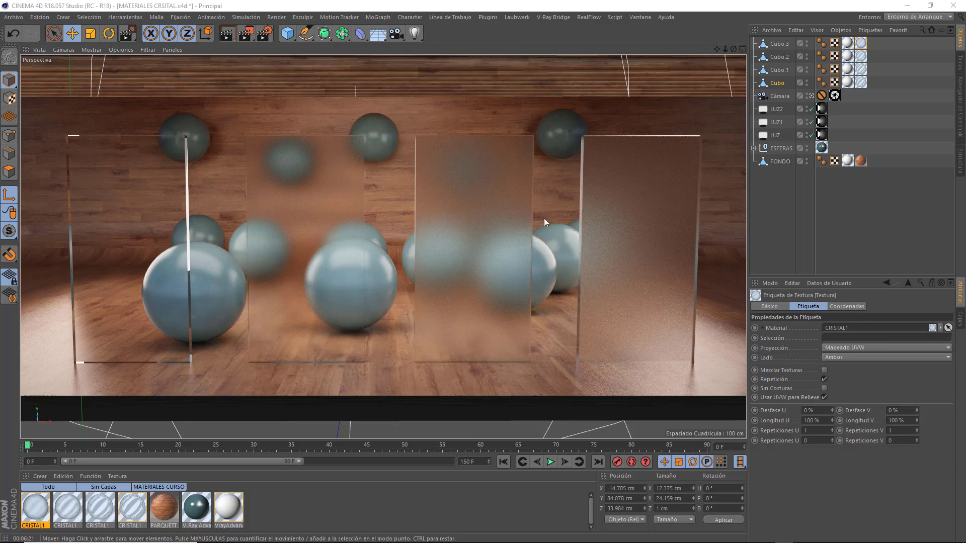
Check Cubo.2's texture tag and open the second CRISTAL1 copy in the Material Editor
left_click(780, 59)
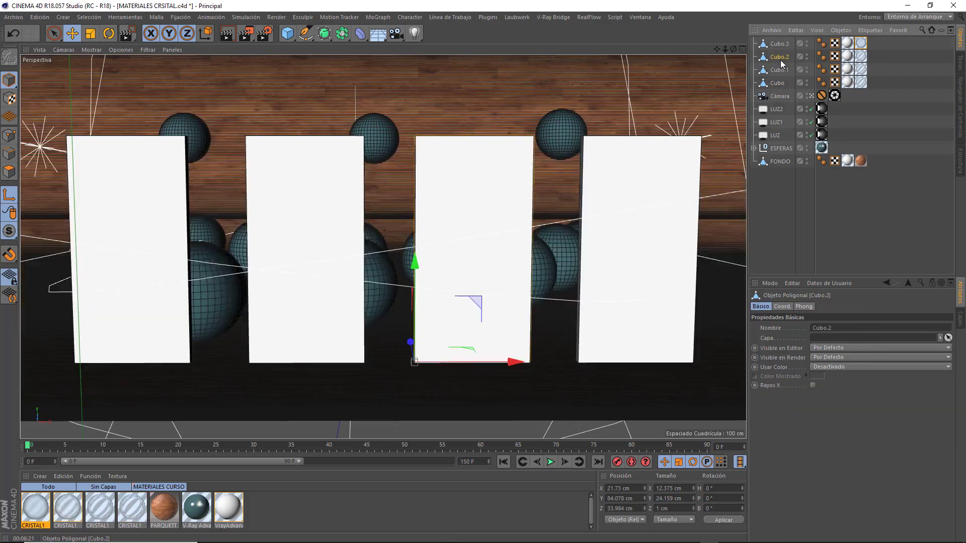
left_click(861, 56)
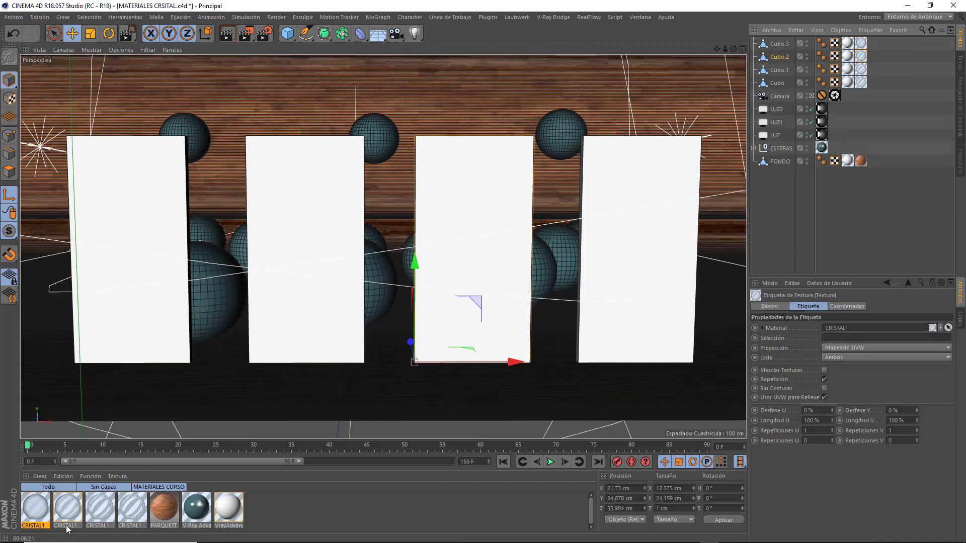
left_click(73, 507)
double_click(73, 506)
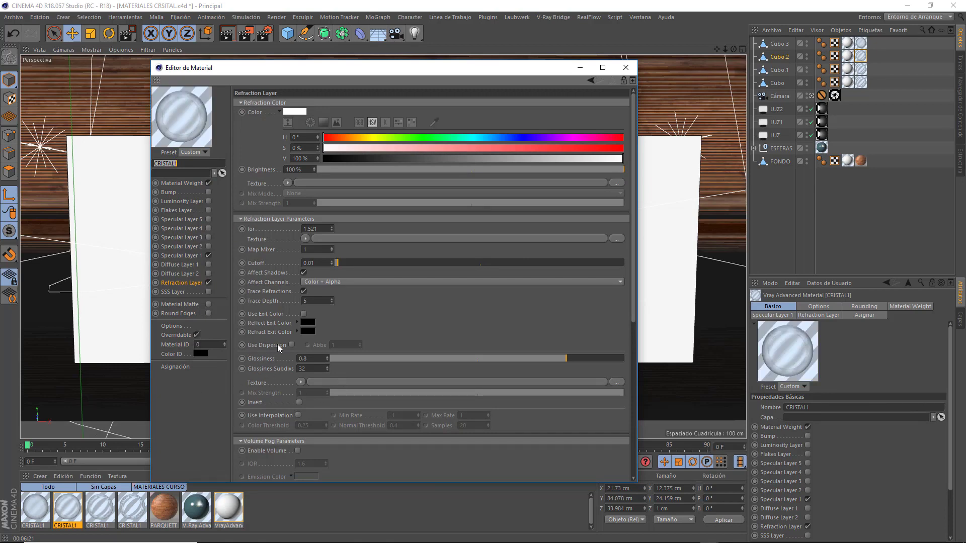
Load decor2.jpg from Escritorio > MATERIALES CRSITAL > tex as the refraction glossiness texture
left_click(379, 381)
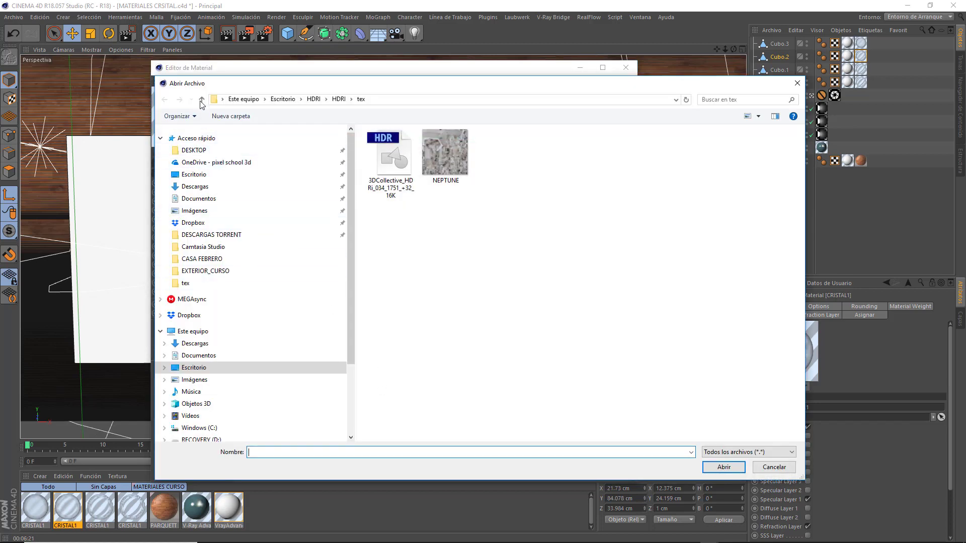
left_click(202, 100)
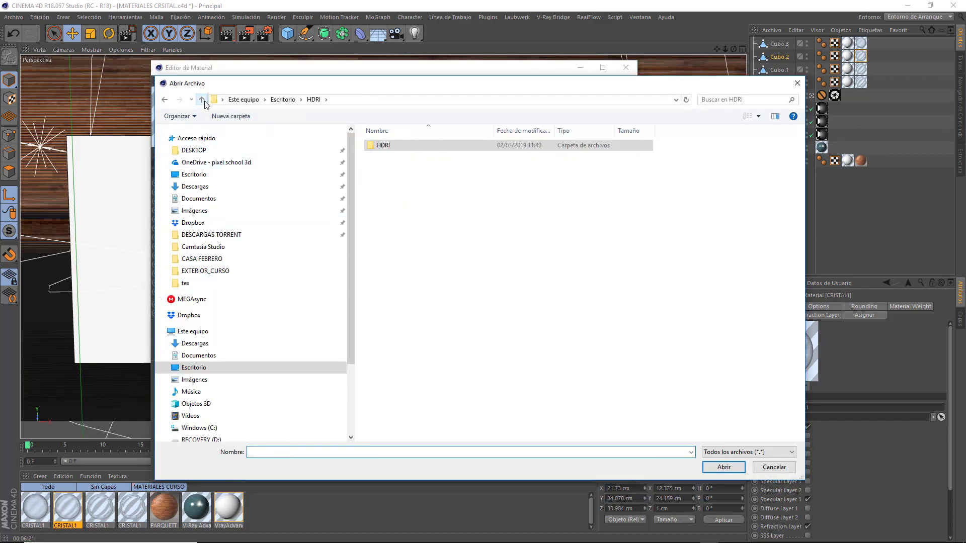
left_click(203, 100)
double_click(774, 160)
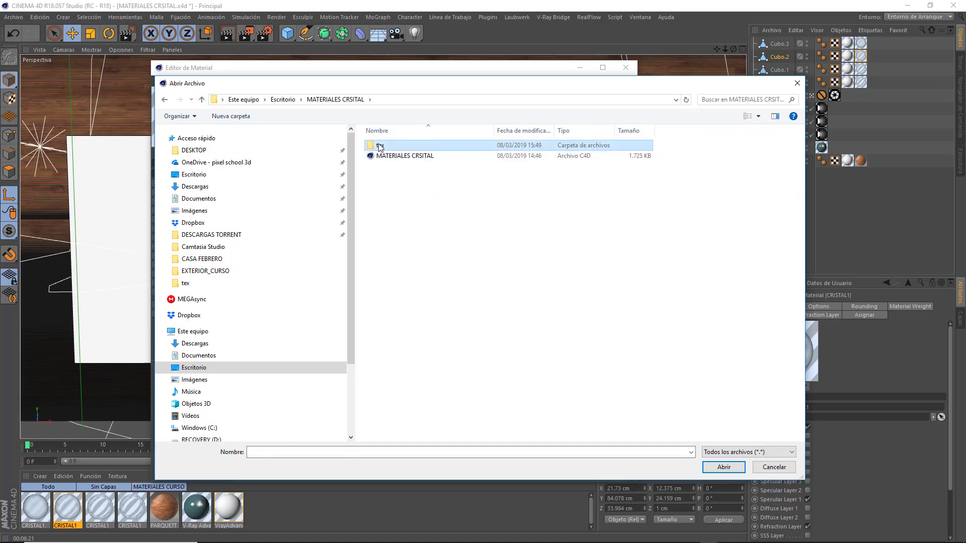
double_click(379, 145)
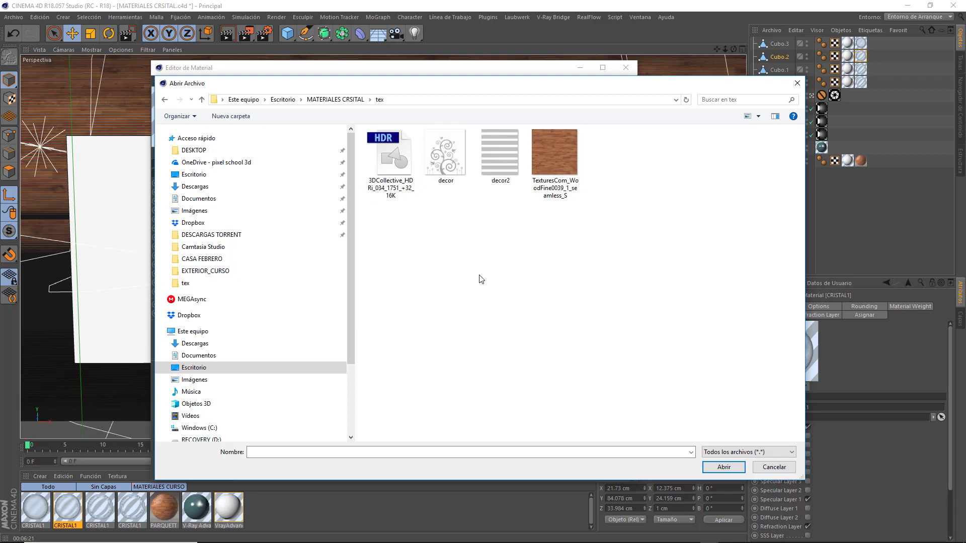
double_click(498, 151)
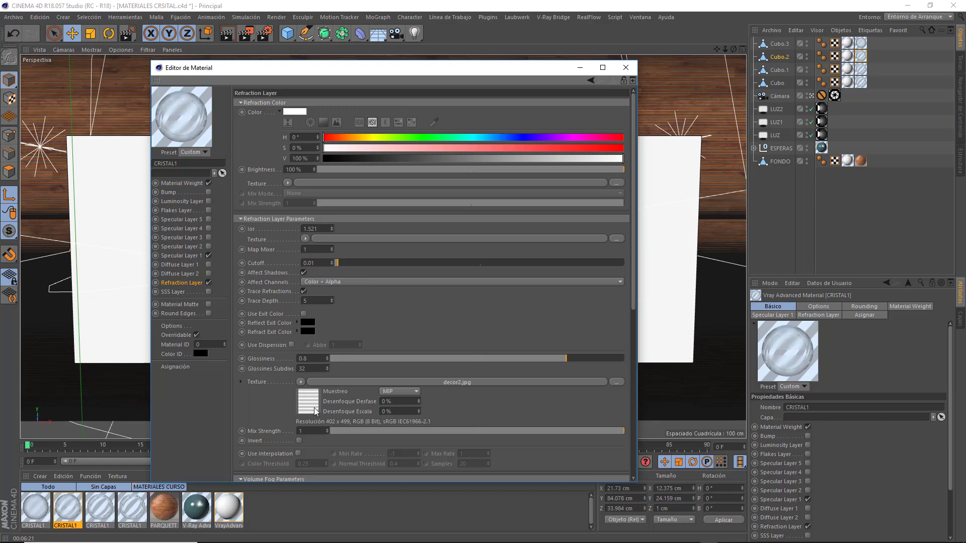
Close the editor and region-render the third panel to see its clear and frosted bands
left_click(629, 67)
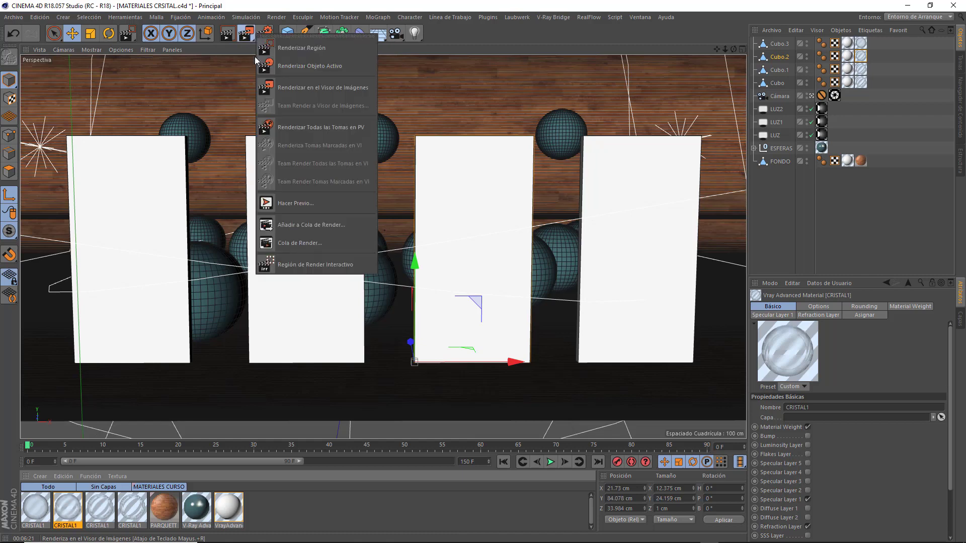
left_click_drag(241, 38, 301, 50)
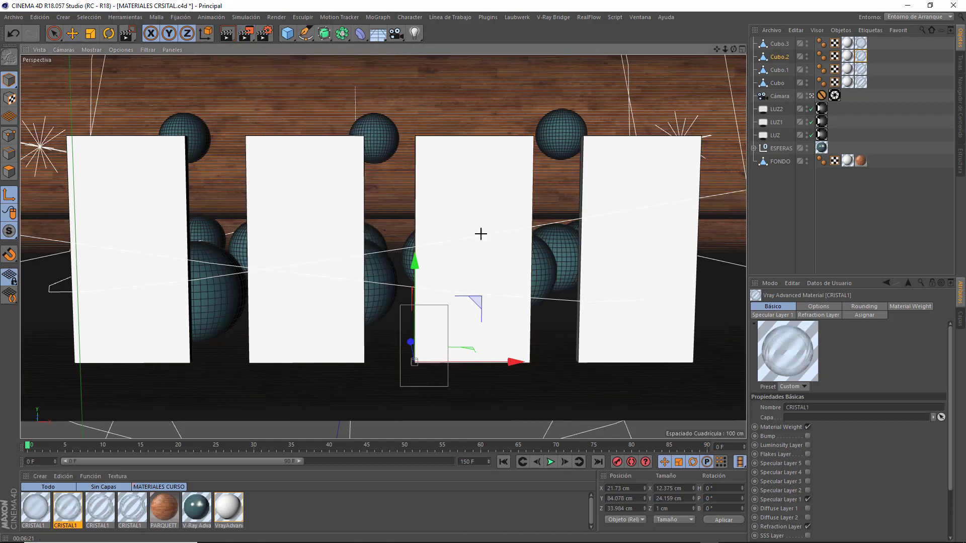
left_click_drag(409, 383, 552, 104)
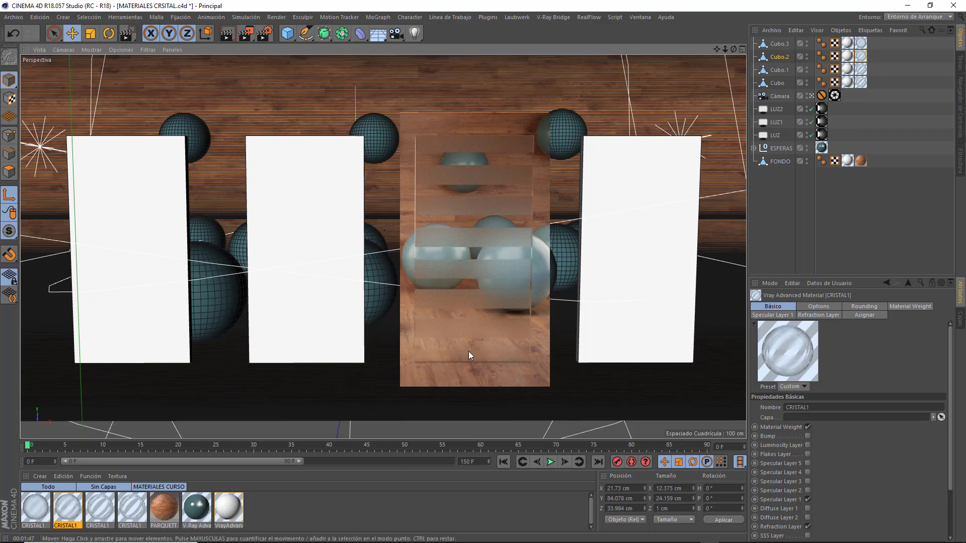
Tick Invert on the second CRISTAL1's decor2.jpg glossiness texture and close the editor
double_click(67, 507)
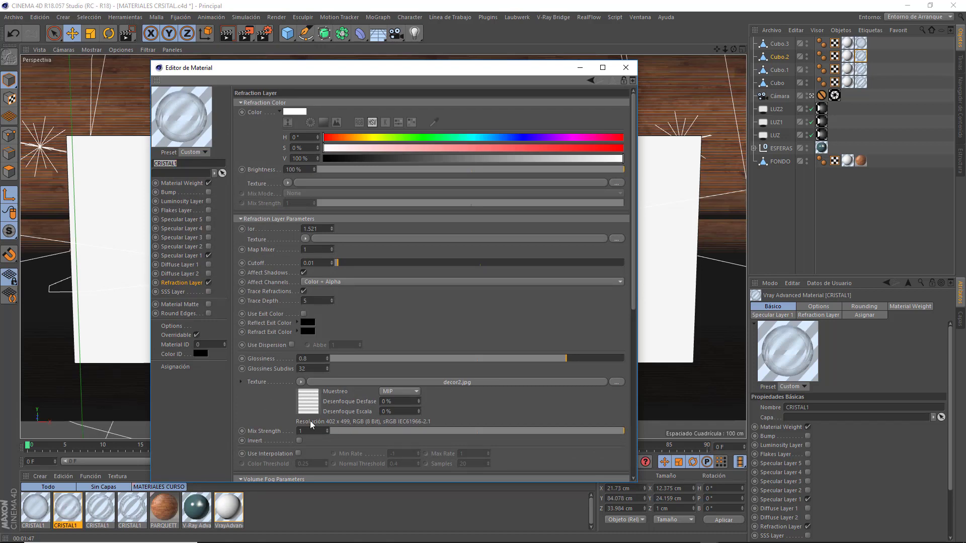
left_click(300, 441)
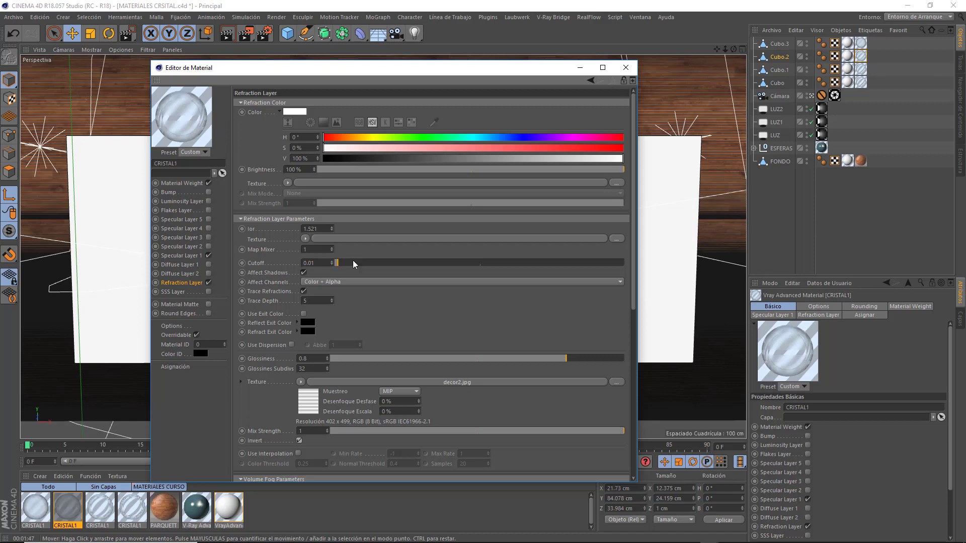
left_click(625, 67)
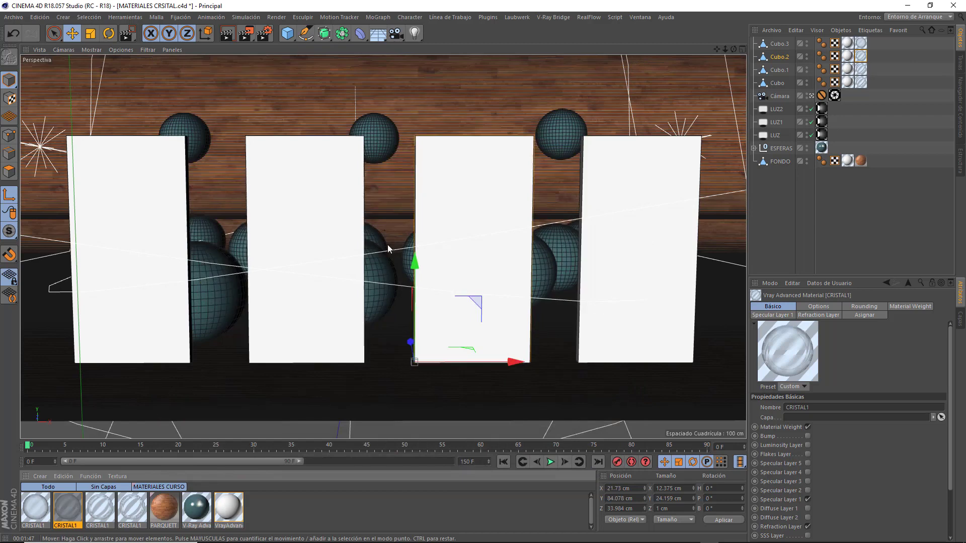